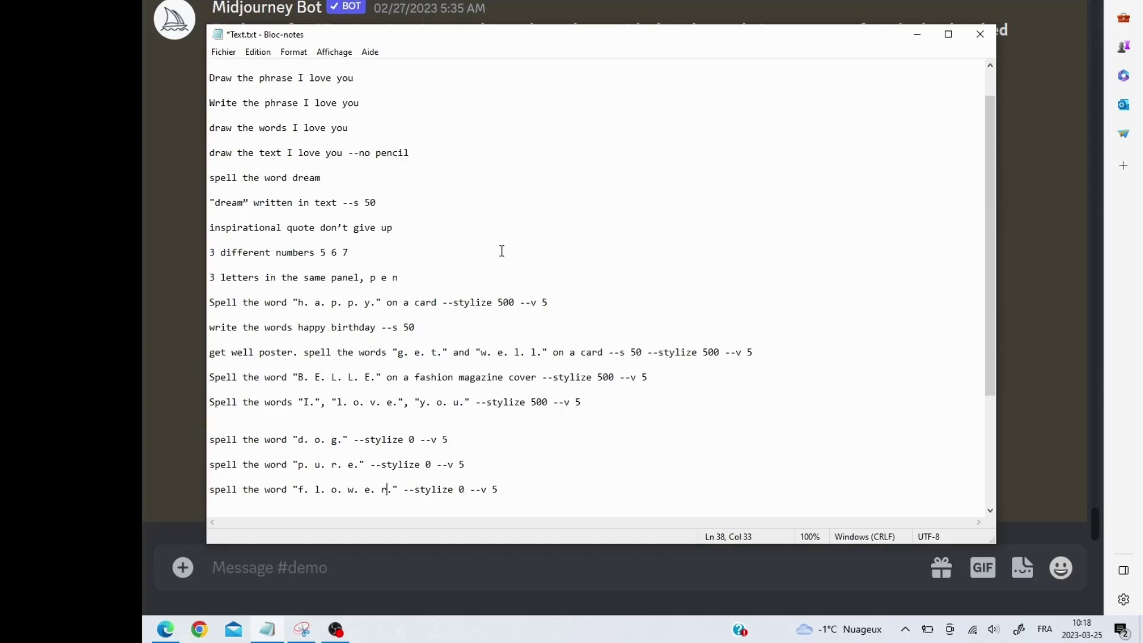
Step: Review the spelling prompt lines in Notepad, such as 'Write the word love'
scroll(502, 250, up, 1)
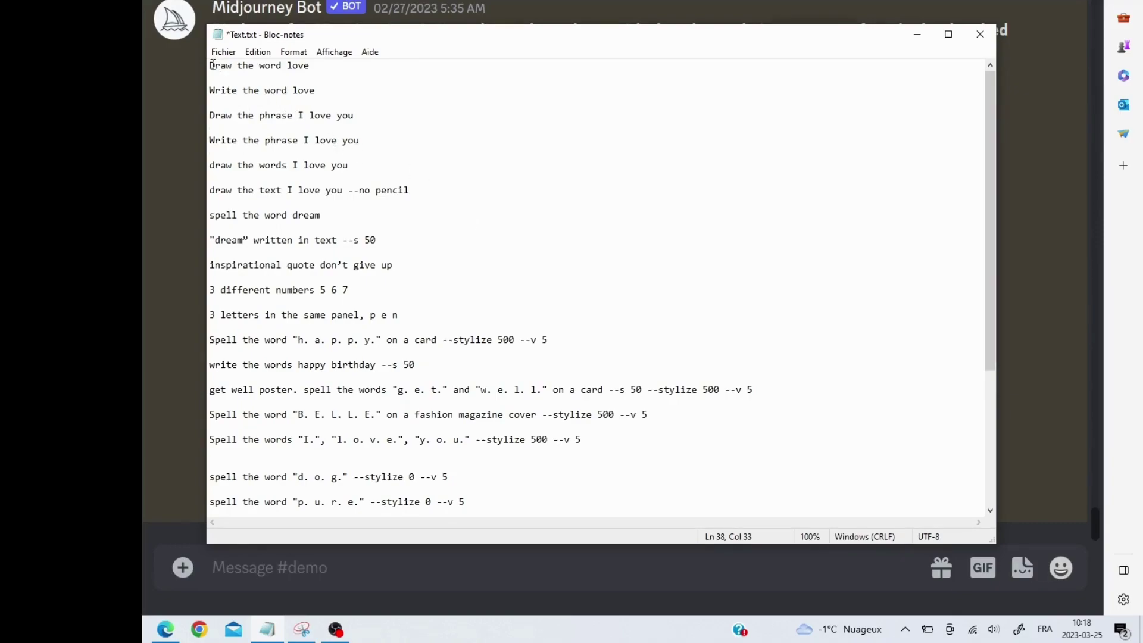
drag(210, 65, 275, 63)
mouse_move(210, 91)
mouse_down()
mouse_move(279, 90)
mouse_move(288, 106)
mouse_up()
click(288, 106)
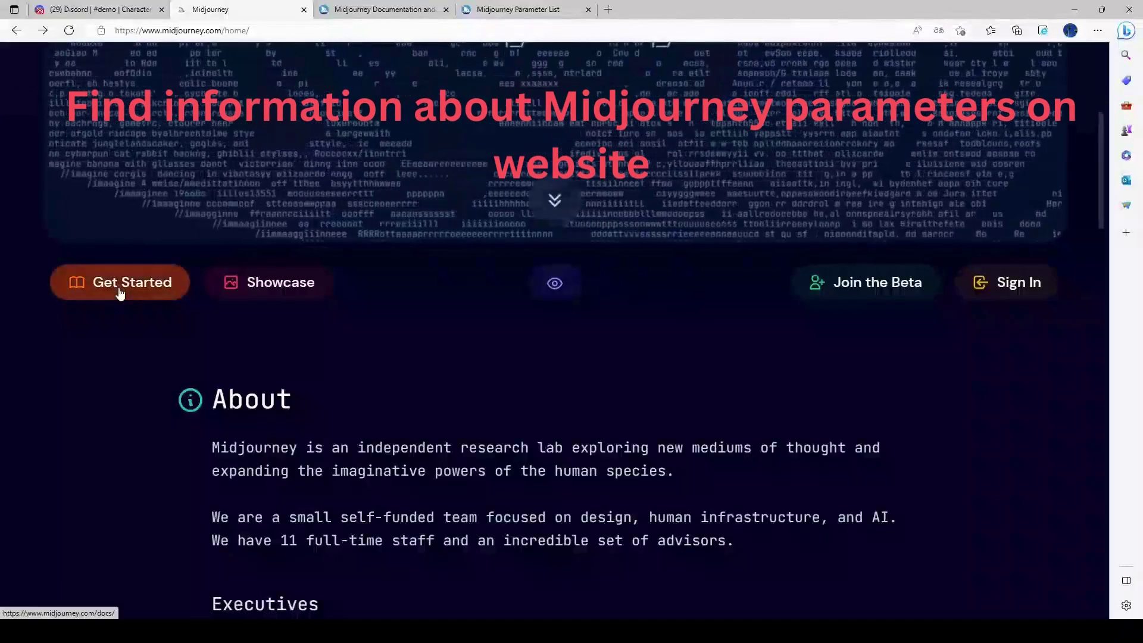
Step: Navigate the Midjourney documentation to User Guide > Parameters > Parameter List
click(120, 283)
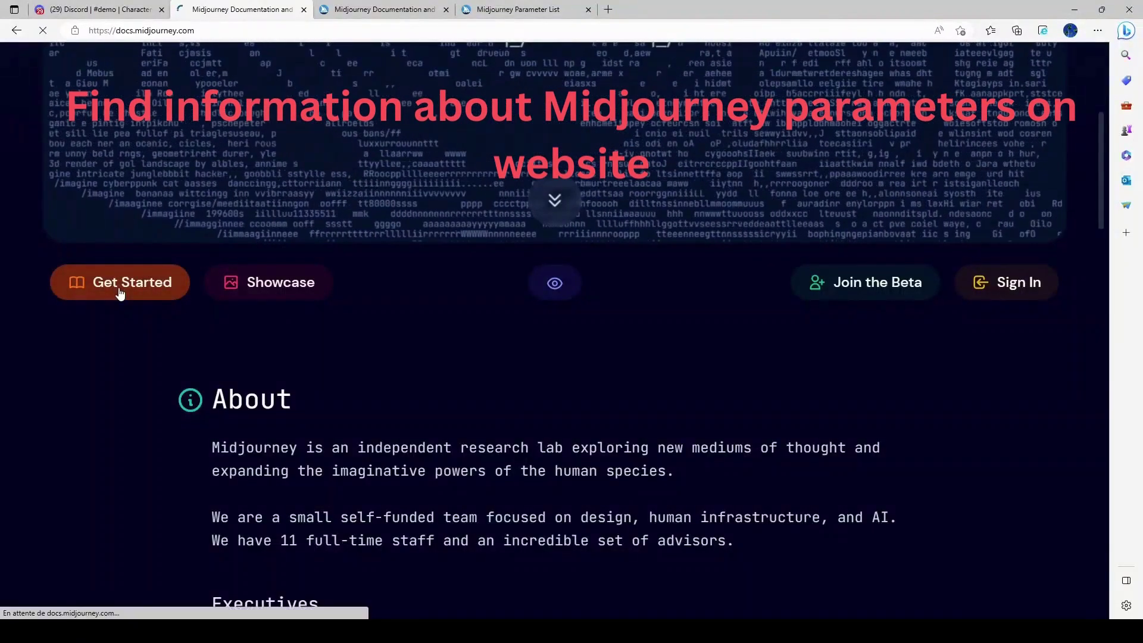
scroll(657, 334, down, 5)
scroll(658, 334, down, 3)
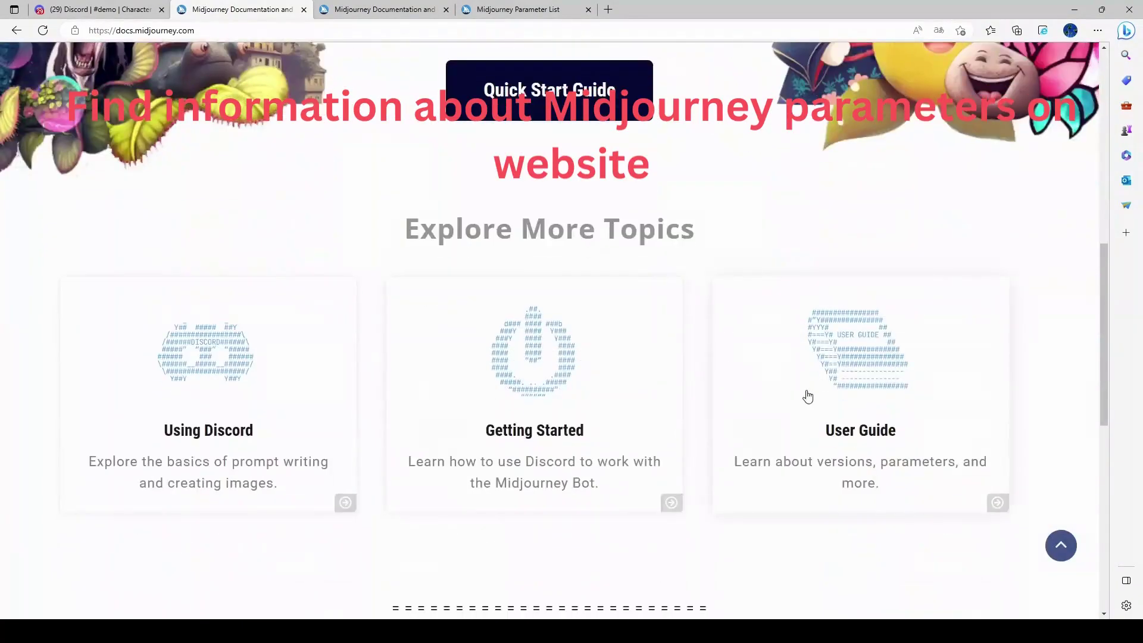
click(841, 434)
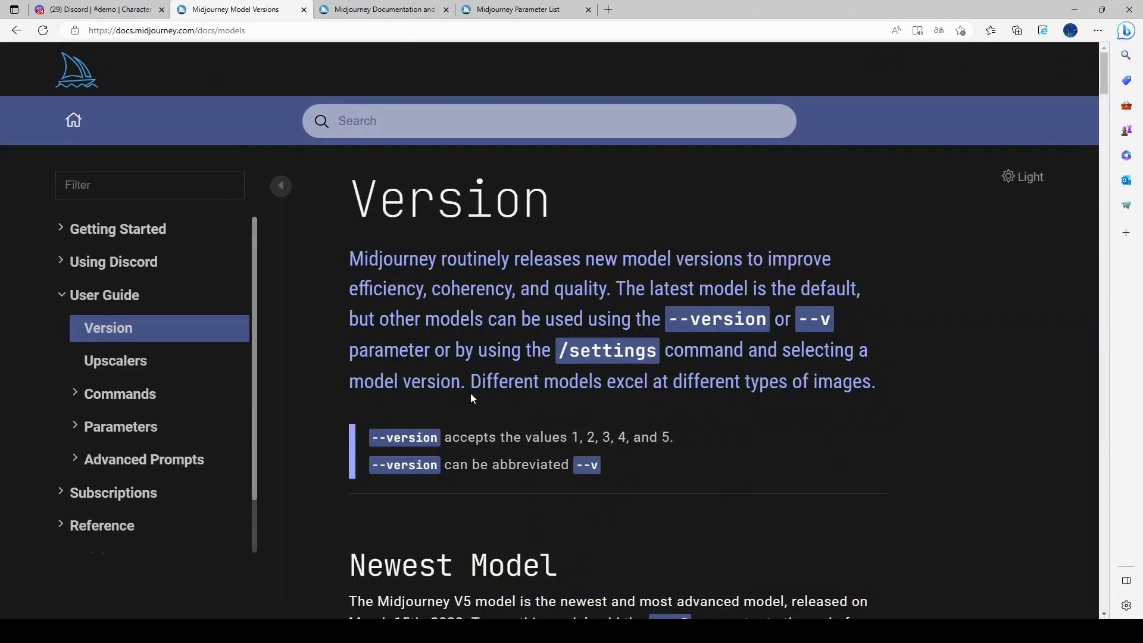
click(80, 370)
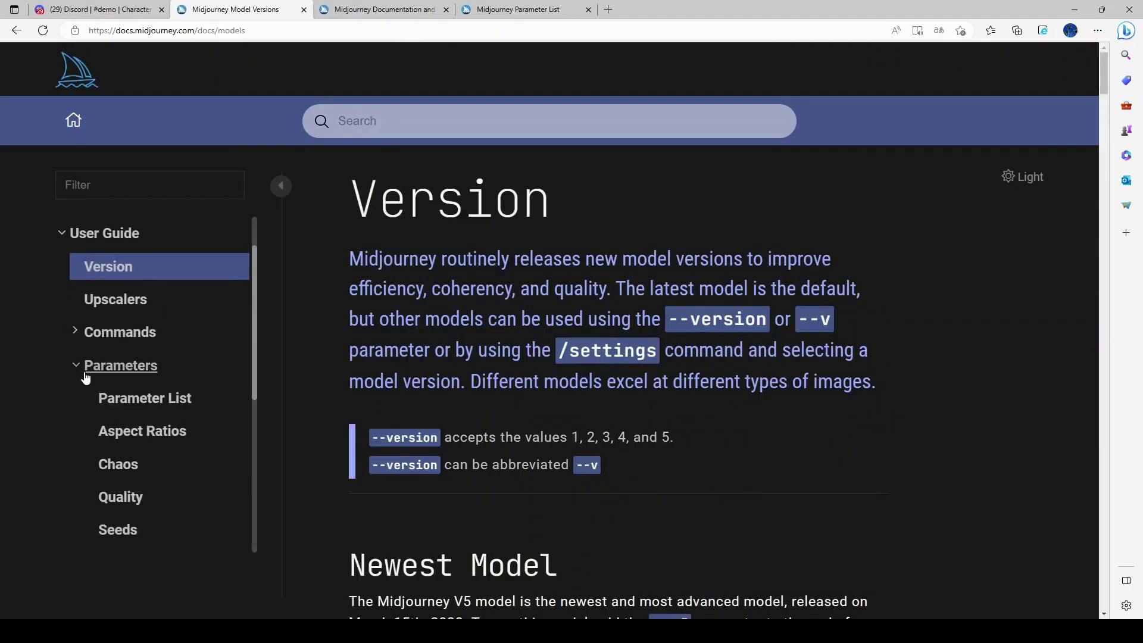
click(130, 403)
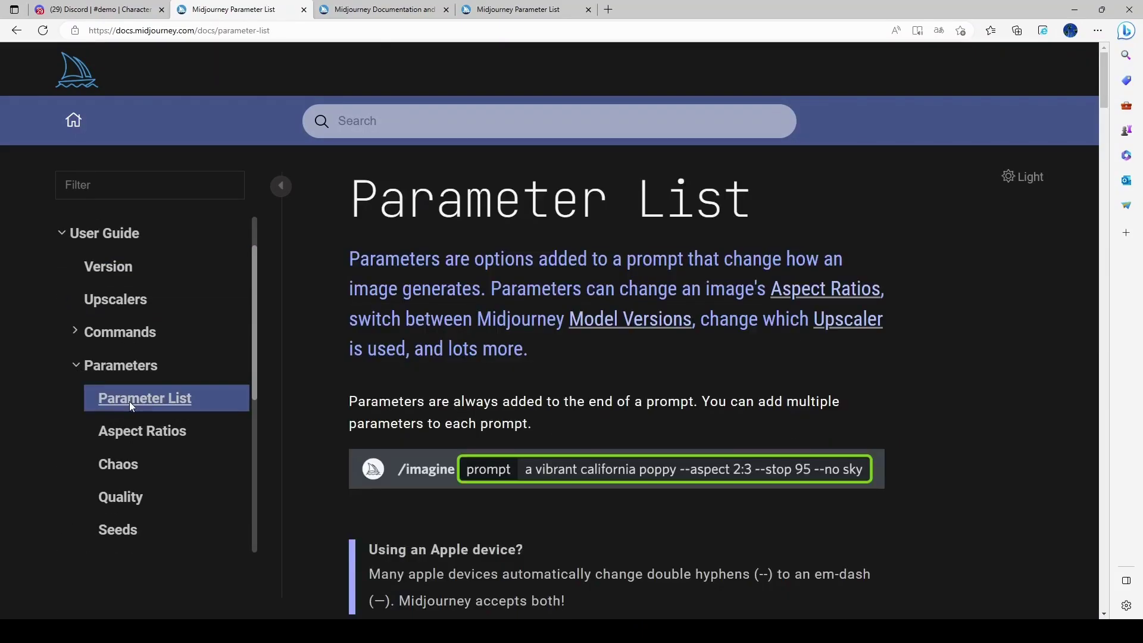
Step: Read the Stylize entry and its Version 5 column in the compatibility table
scroll(670, 308, down, 10)
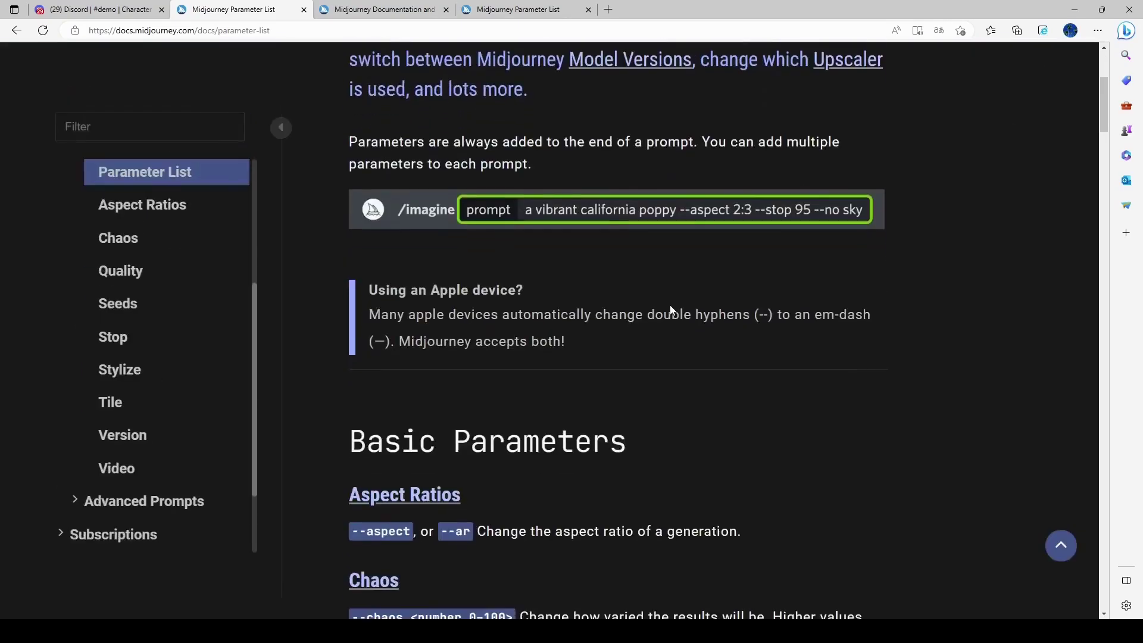
scroll(670, 304, down, 3)
scroll(446, 354, down, 4)
scroll(444, 417, down, 3)
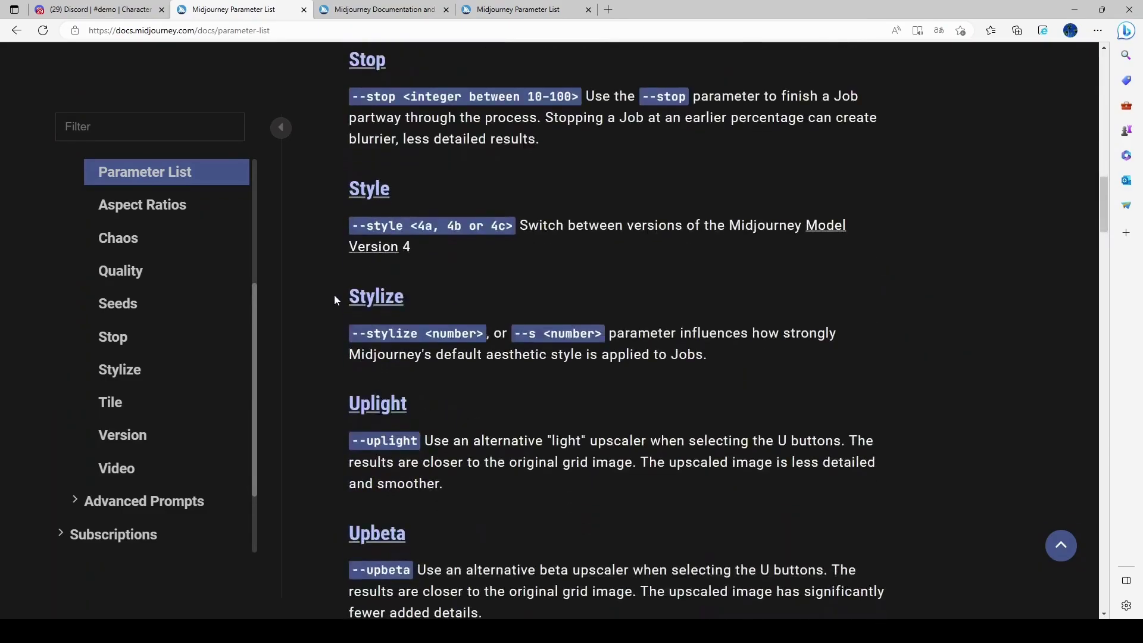
drag(343, 303, 709, 359)
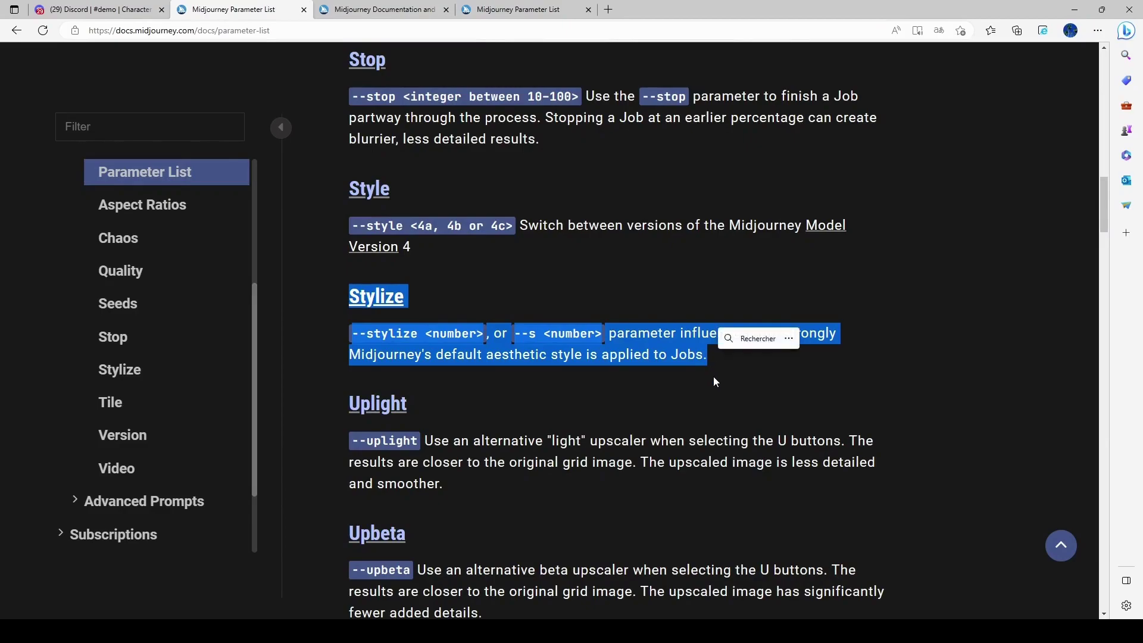
click(814, 376)
scroll(670, 334, down, 15)
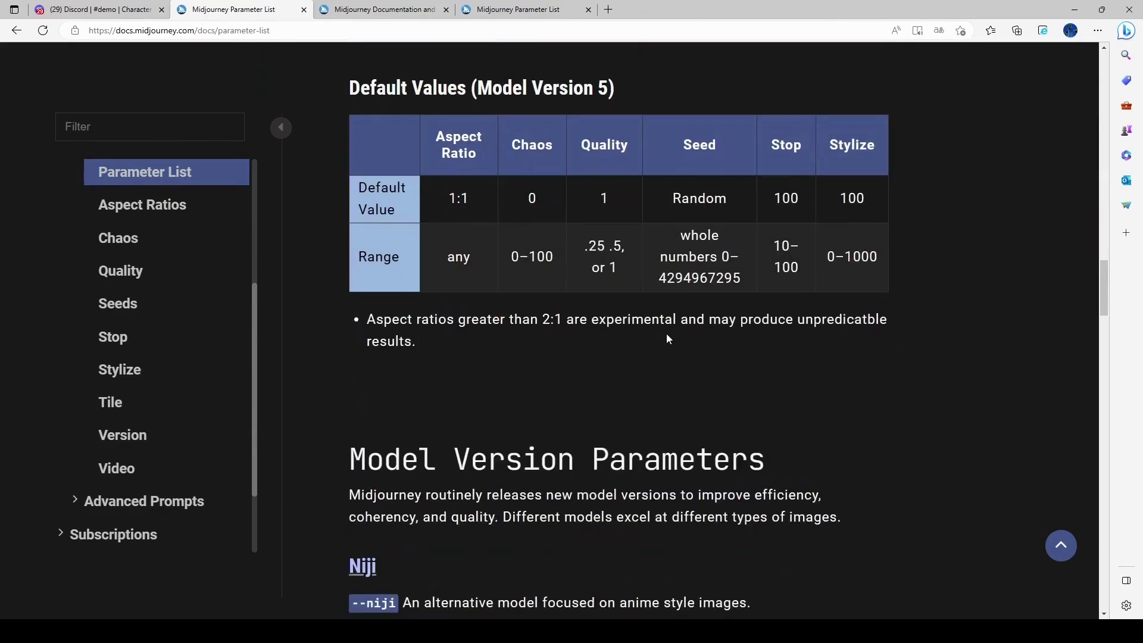
scroll(667, 338, down, 20)
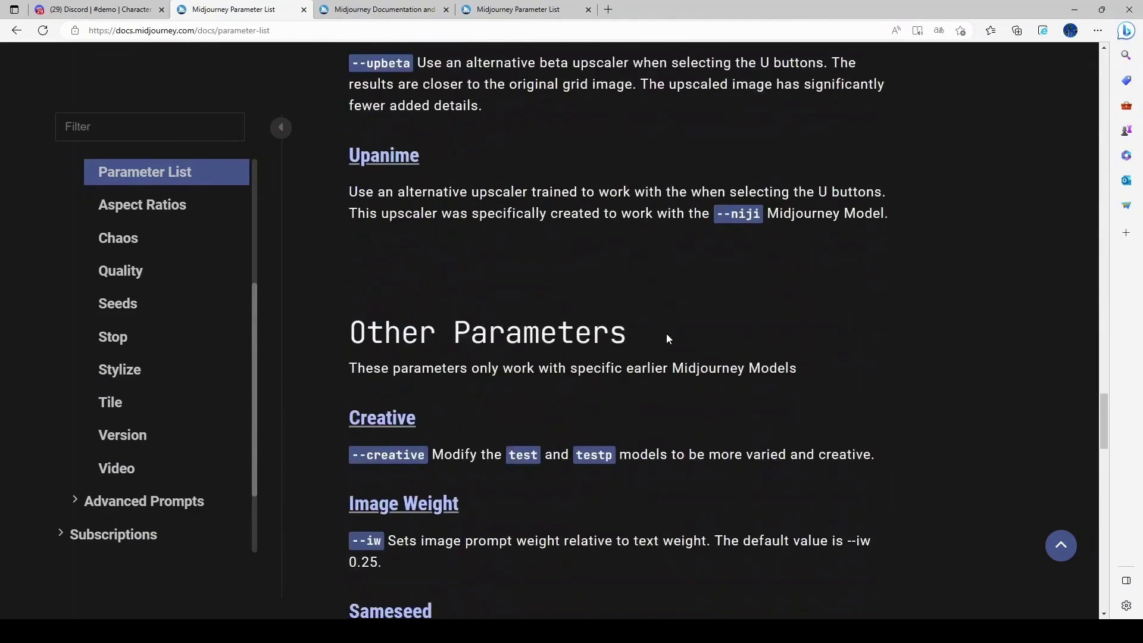
scroll(667, 338, down, 16)
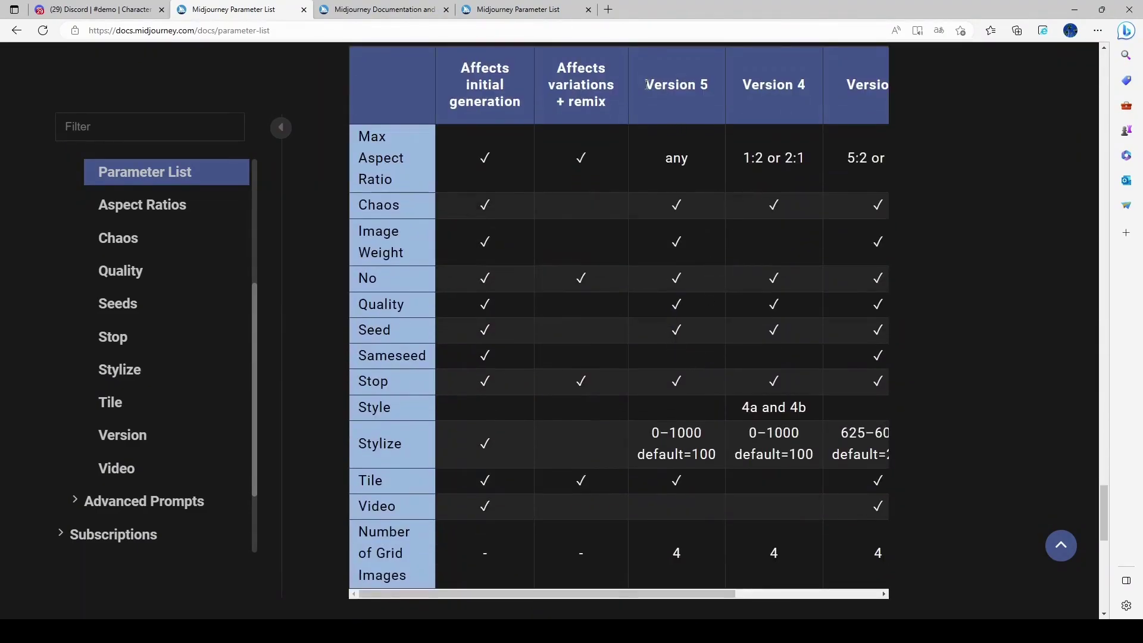
drag(647, 85, 722, 90)
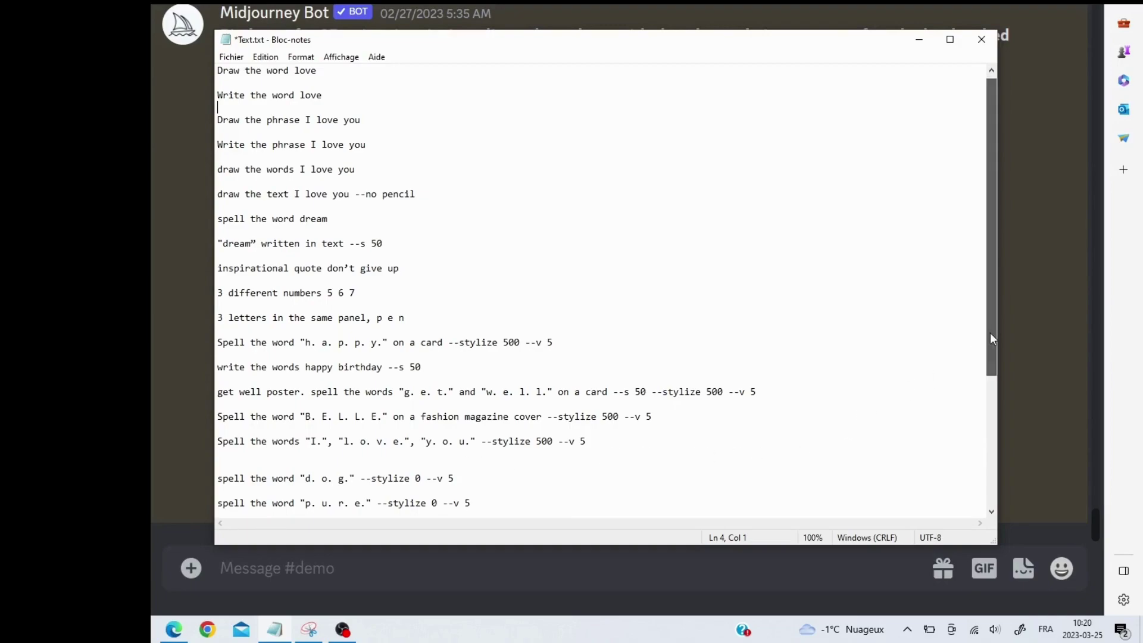
Step: Send /imagine spell the word "d. o. g." --stylize 0 --v 5, copied from Notepad
drag(991, 333, 993, 344)
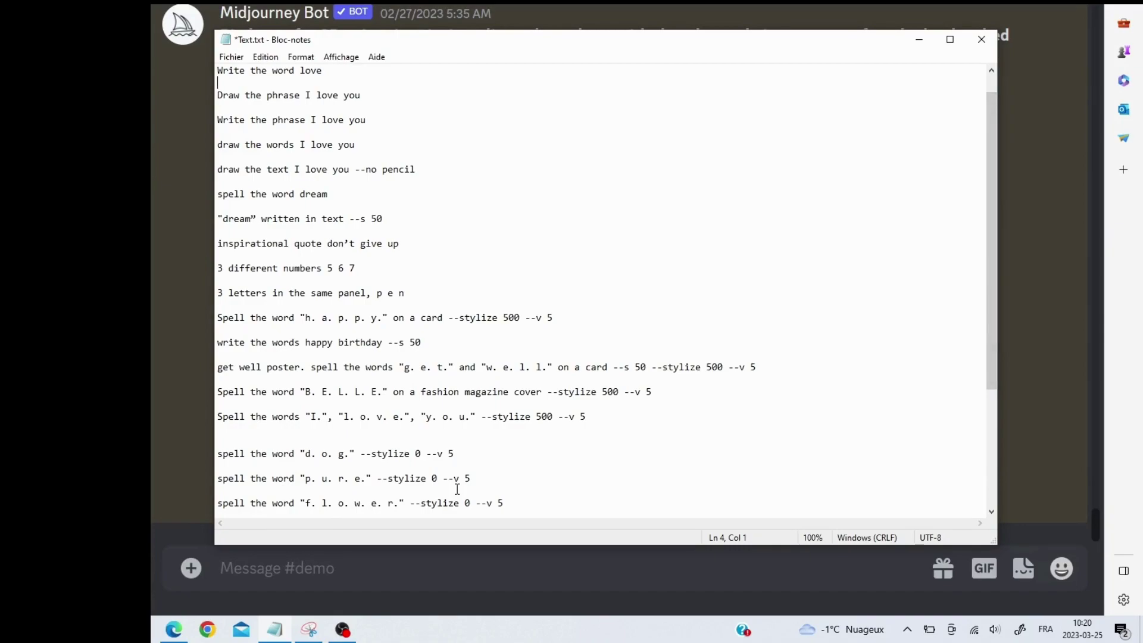
click(434, 453)
drag(453, 454, 220, 454)
key(ctrl+c)
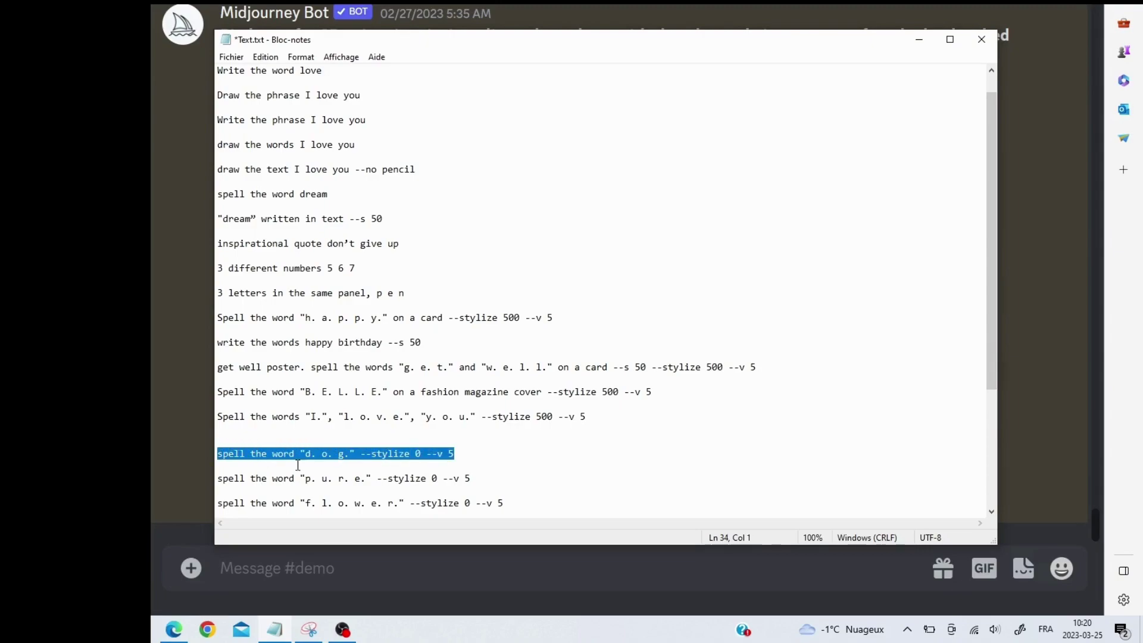
click(385, 569)
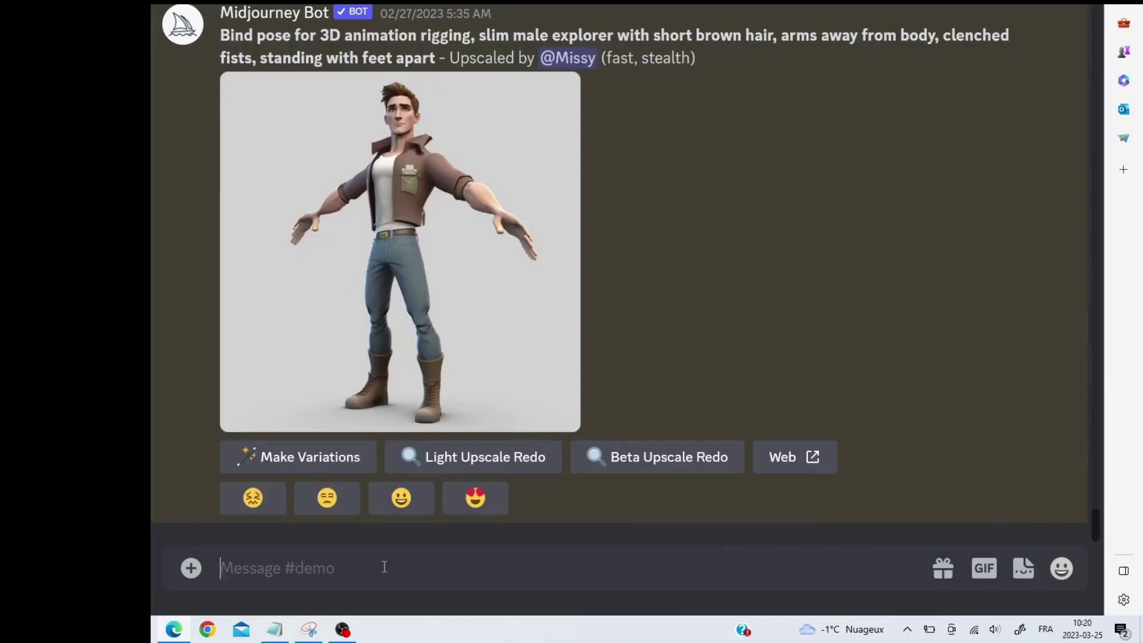
text(/)
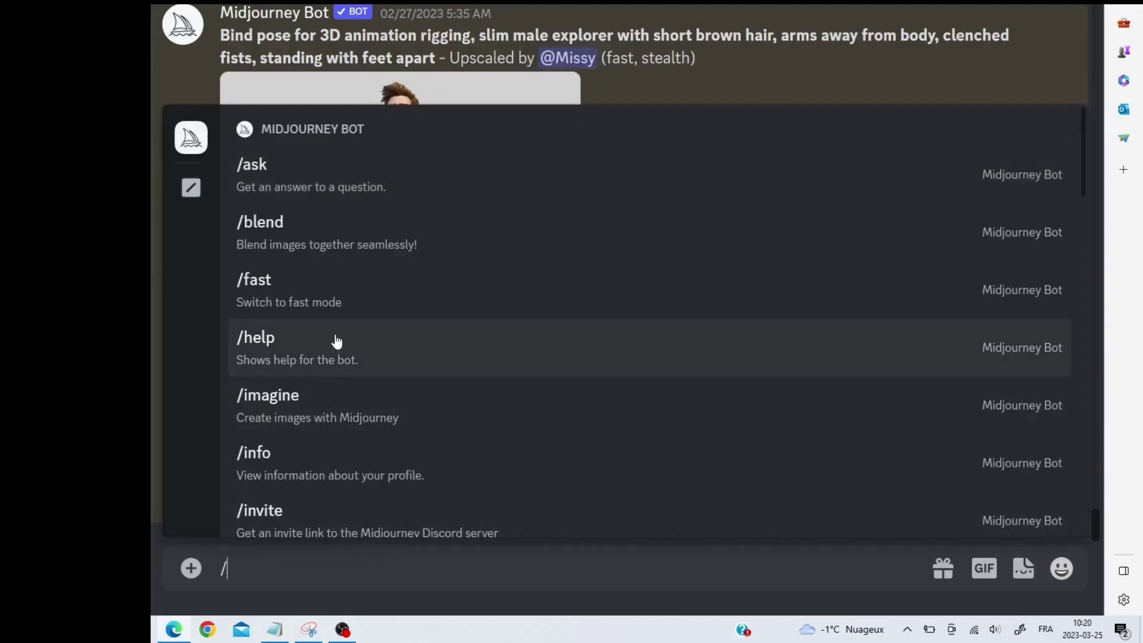
click(327, 408)
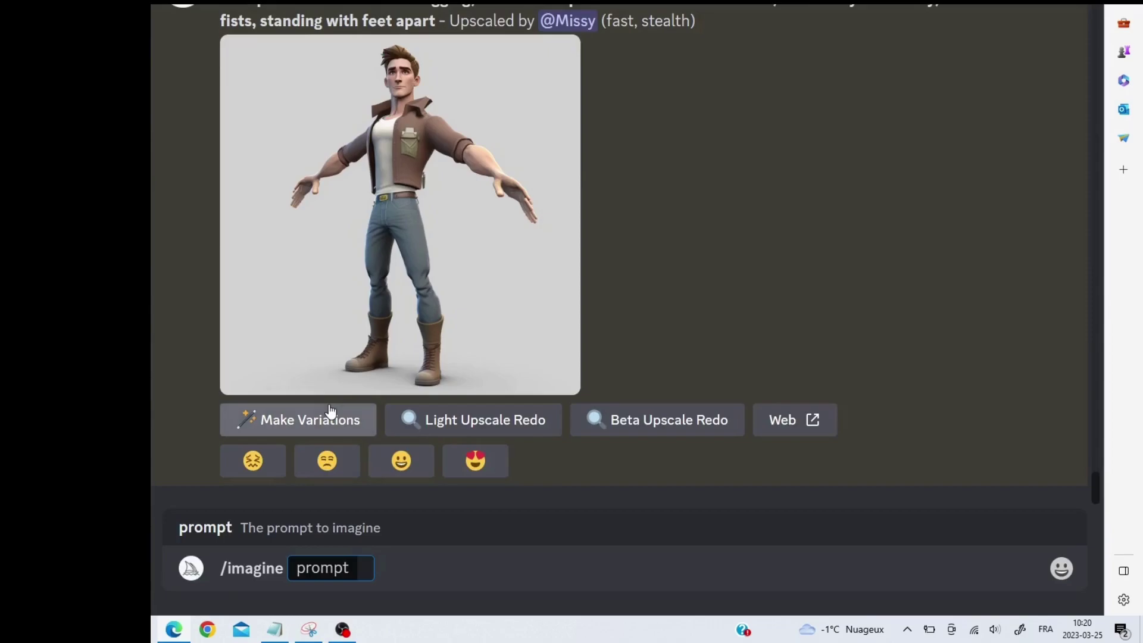
key(ctrl+v)
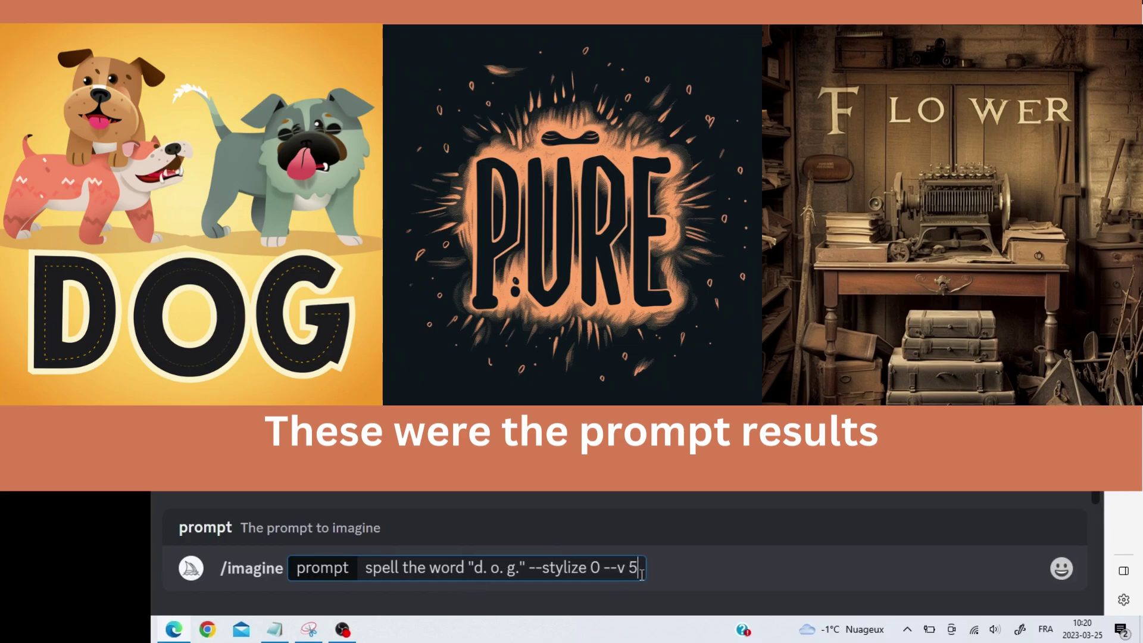
key(Return)
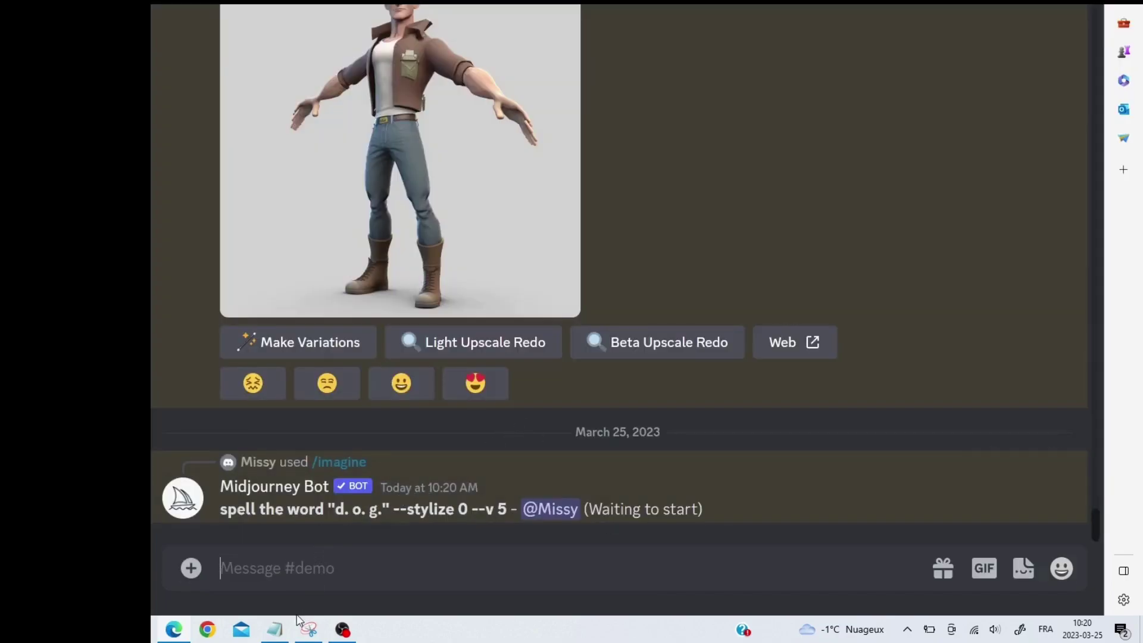
Step: Submit the p. u. r. e. spelling prompt from Notepad to Midjourney with /imagine
click(275, 629)
click(511, 440)
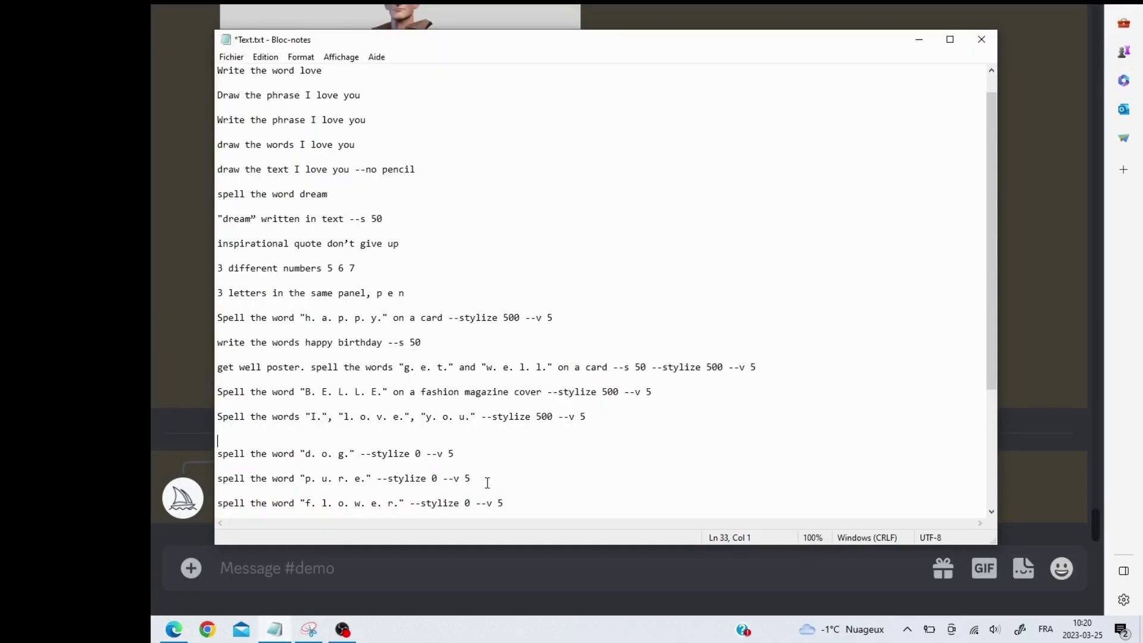
drag(487, 478, 212, 481)
key(ctrl+c)
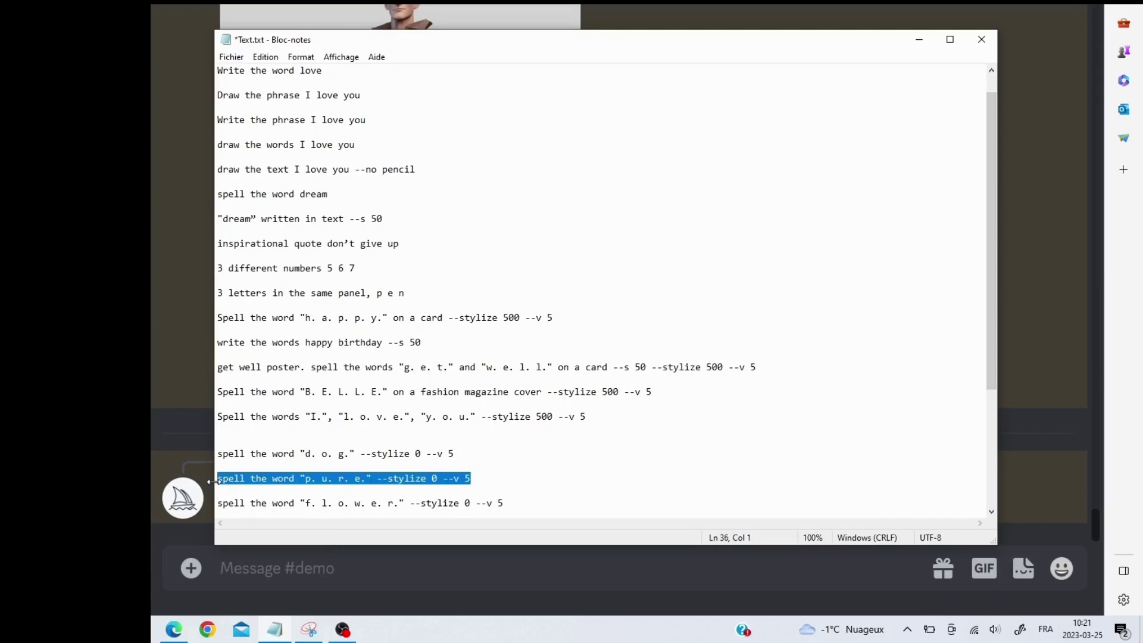
click(311, 578)
text(/)
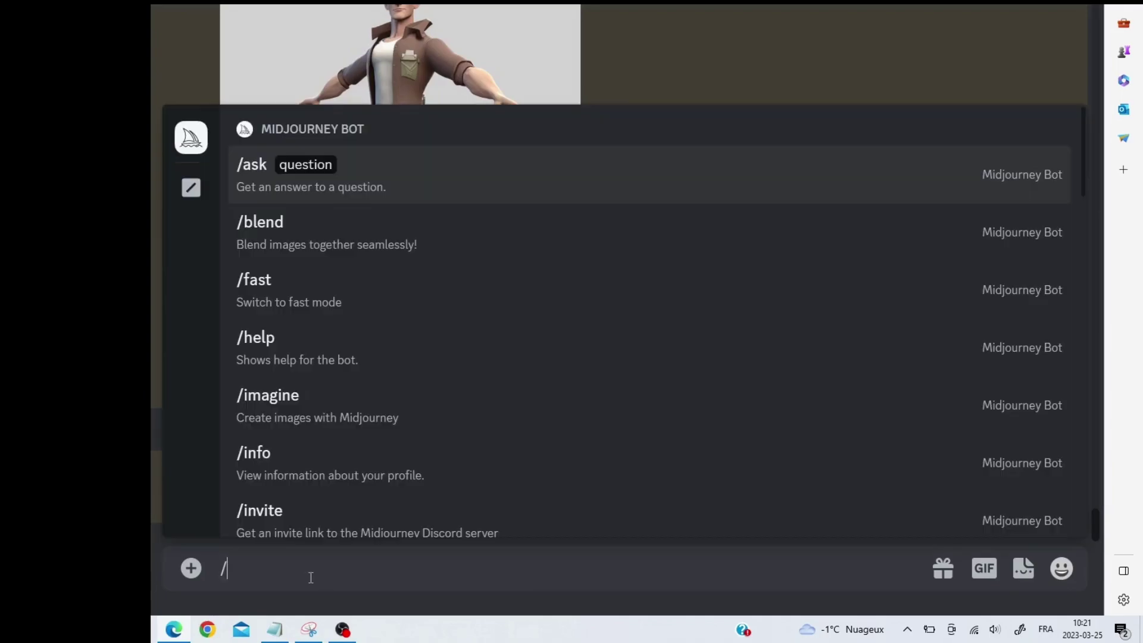
click(319, 403)
key(ctrl+v)
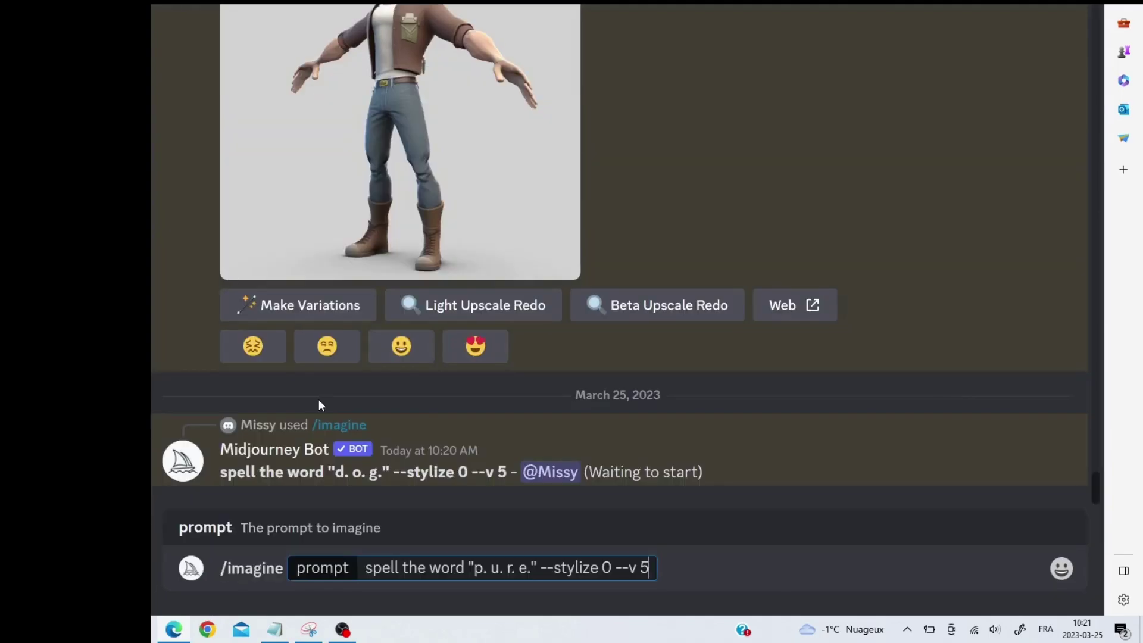
key(Return)
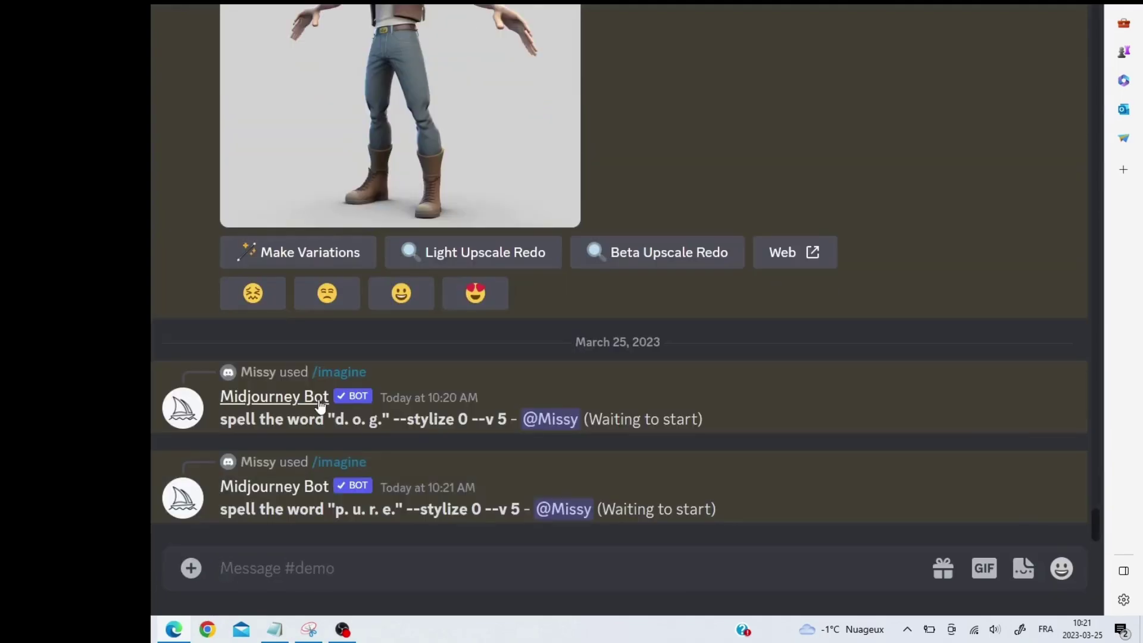
Step: Submit the f. l. o. w. e. r. spelling prompt at stylize 0 and version 5
click(274, 629)
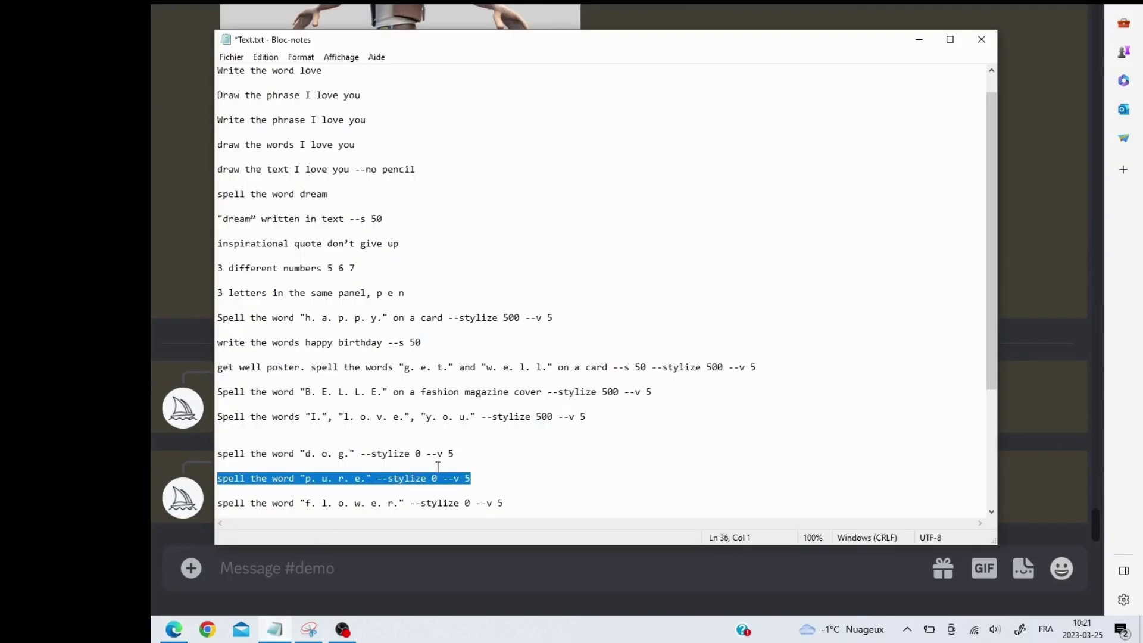
click(479, 478)
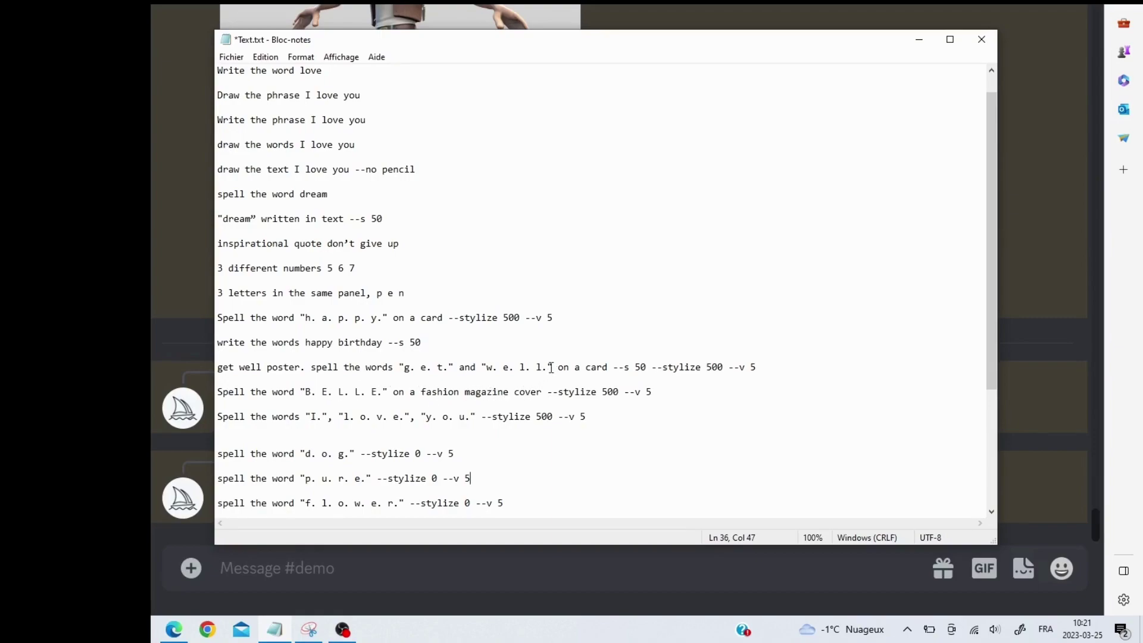
drag(562, 364, 608, 367)
drag(513, 503, 218, 503)
key(ctrl+c)
scroll(508, 414, down, 1)
key(alt+Tab)
text(/)
click(341, 402)
key(ctrl+v)
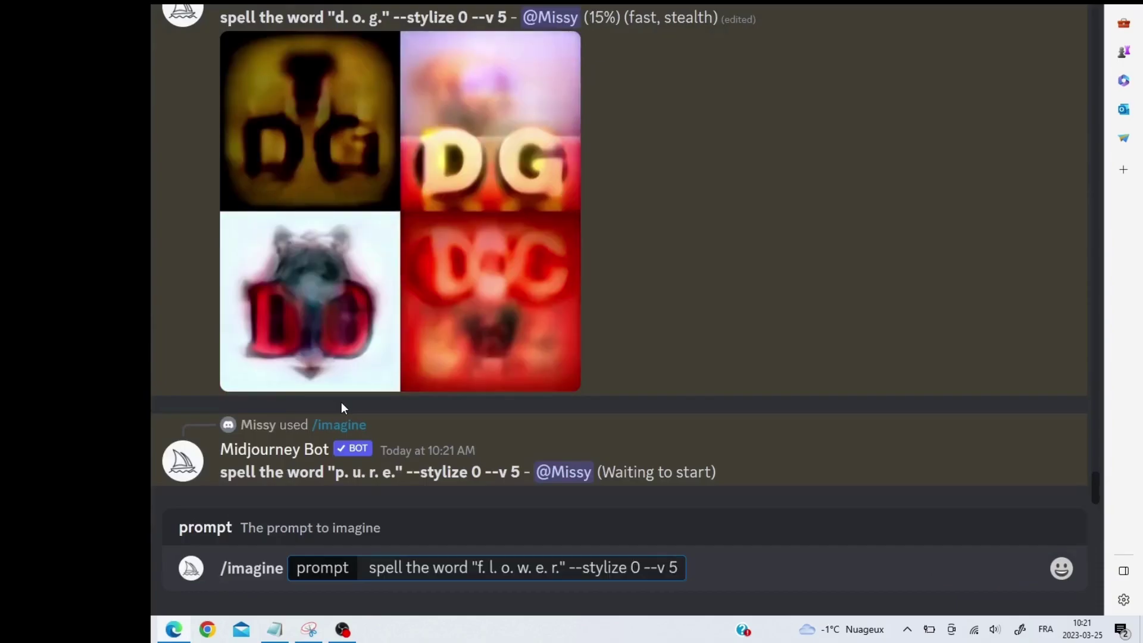
key(Return)
scroll(511, 213, up, 5)
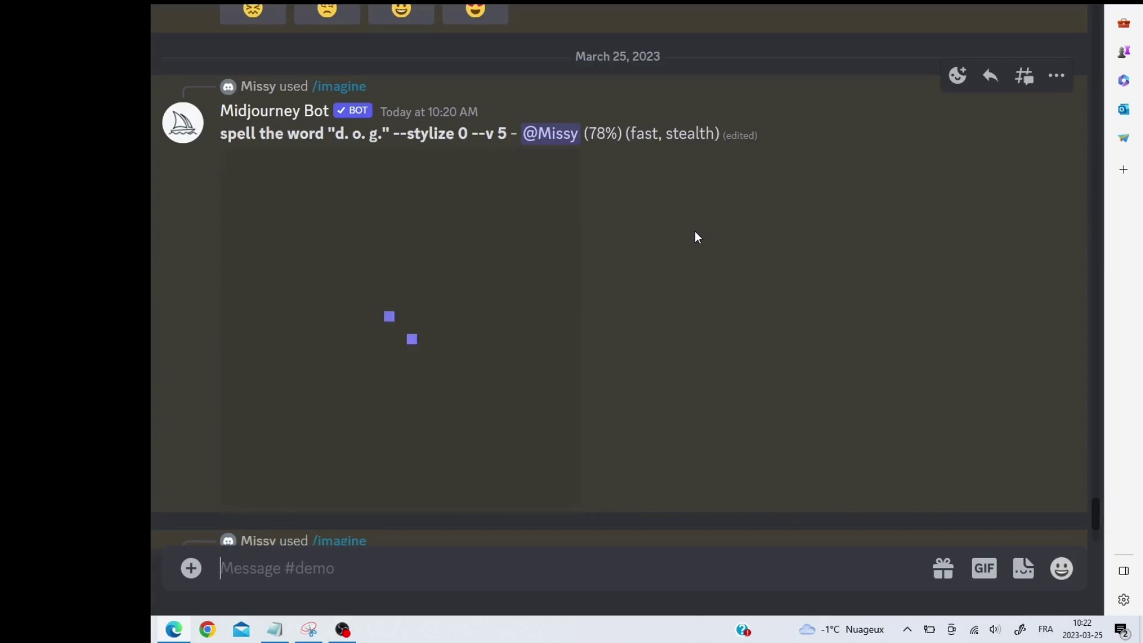
Step: Reroll the d. o. g. and p. u. r. e. image grids
scroll(695, 231, down, 5)
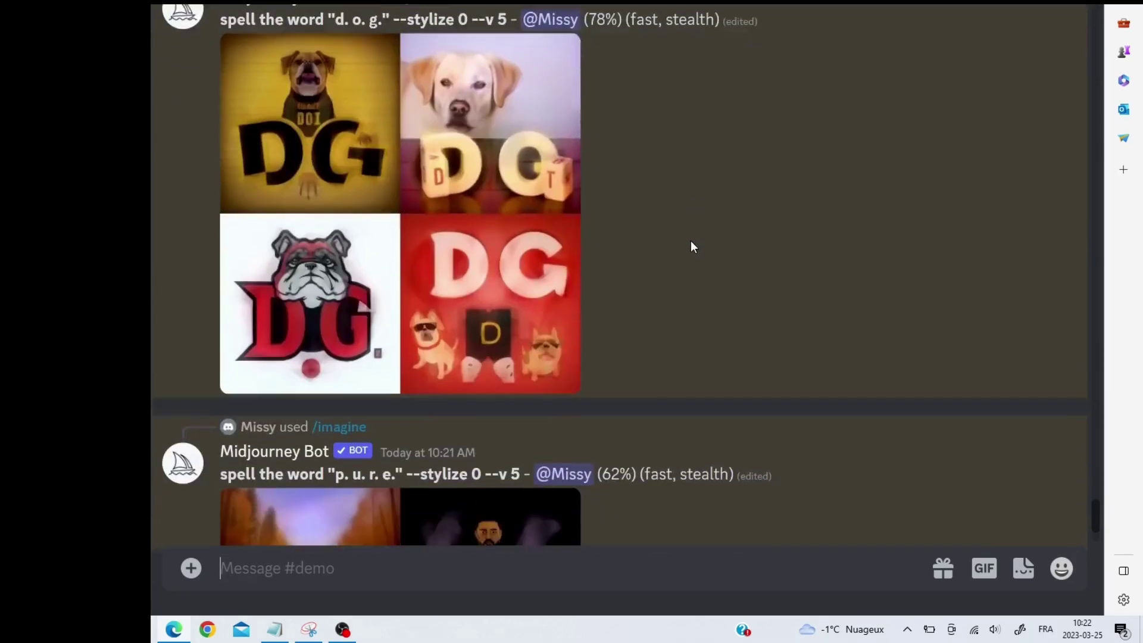
scroll(688, 250, down, 3)
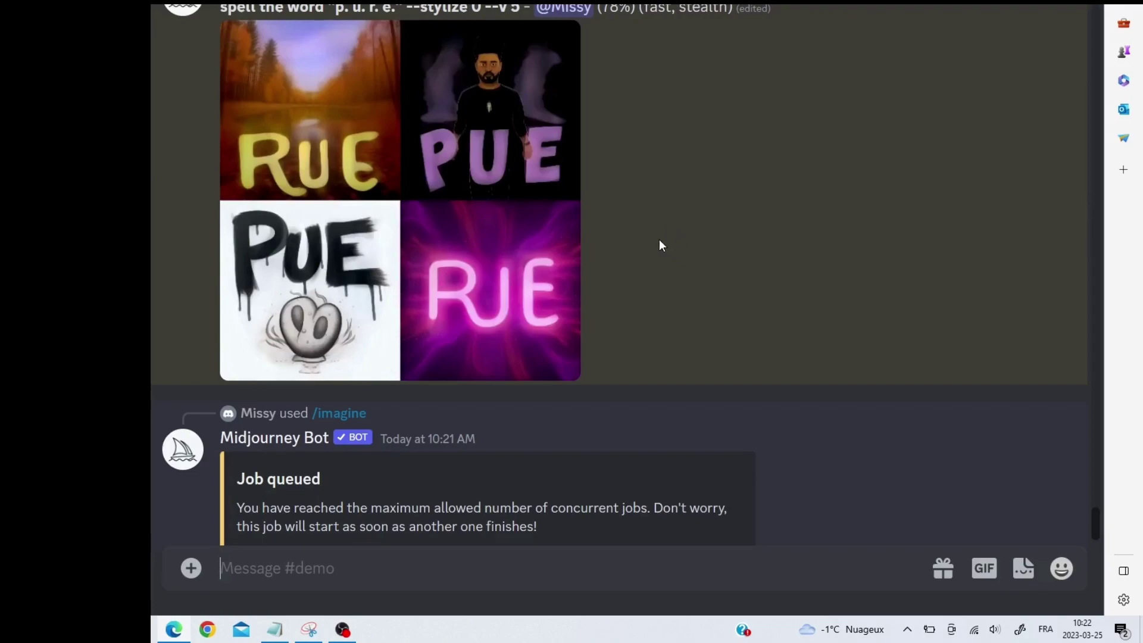
scroll(658, 245, up, 7)
scroll(687, 299, down, 15)
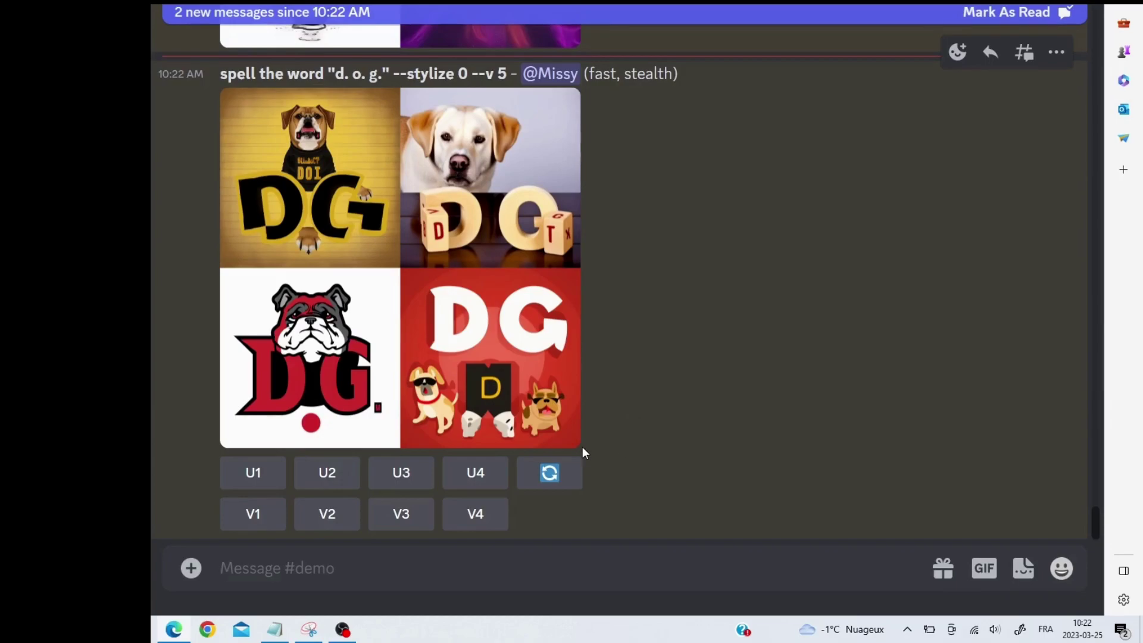
click(553, 478)
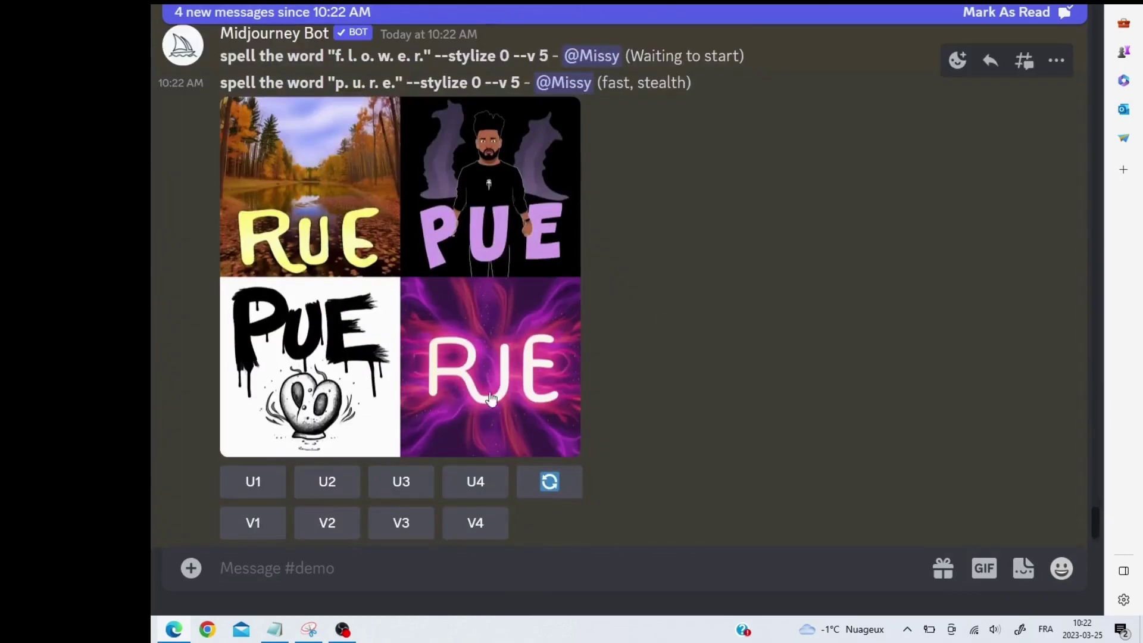
click(534, 471)
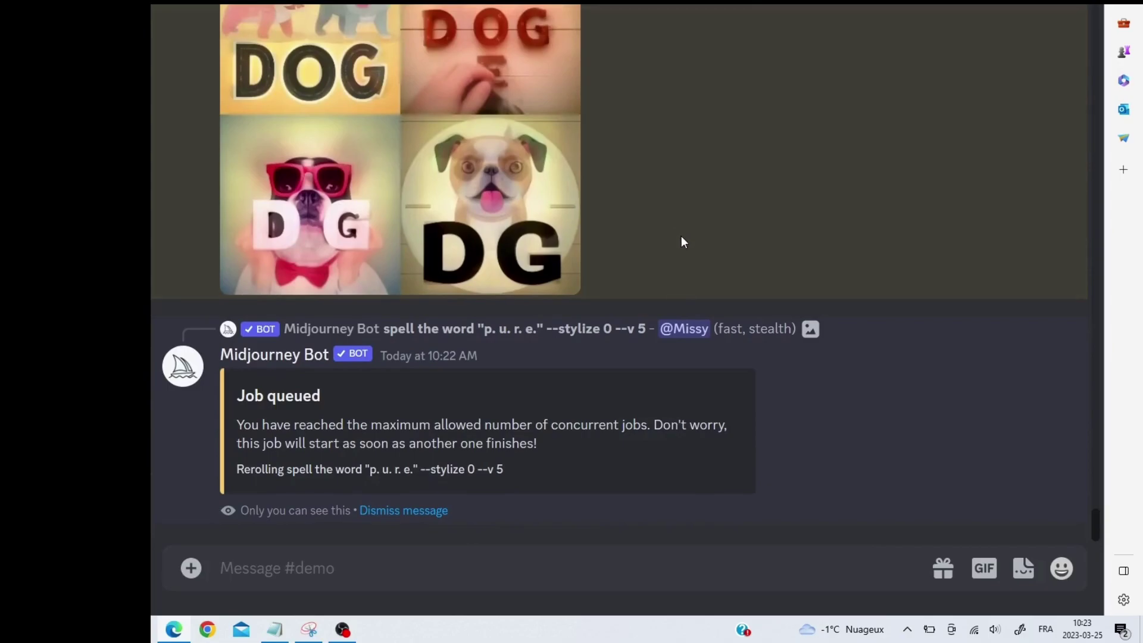
Step: Reroll the f. l. o. w. e. r. image grid
scroll(684, 241, up, 4)
scroll(682, 238, up, 10)
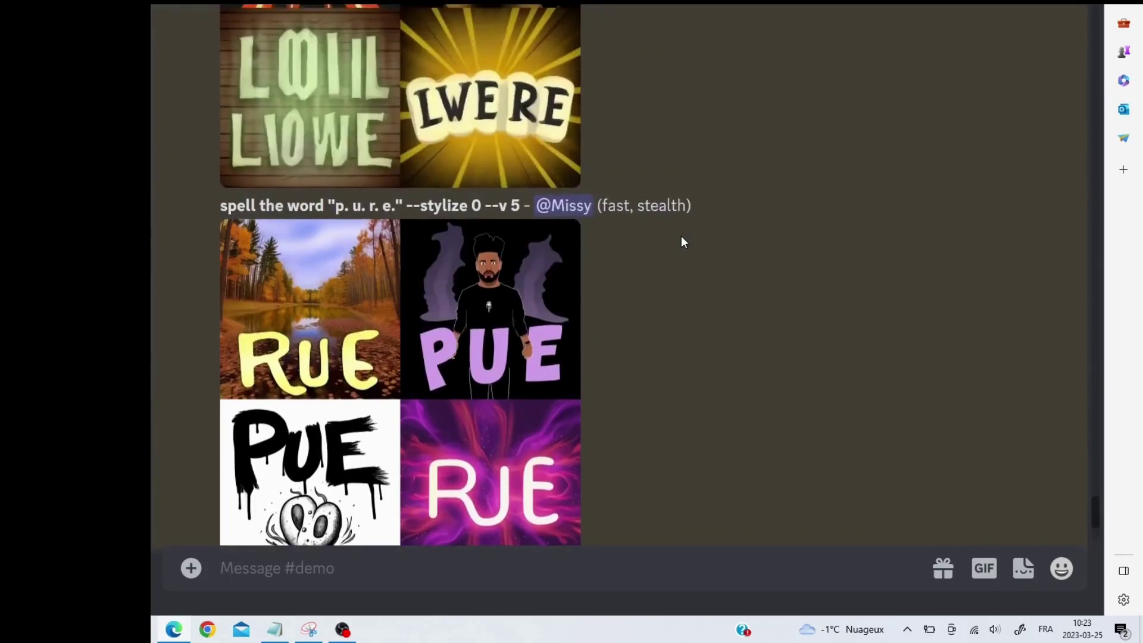
scroll(682, 241, up, 3)
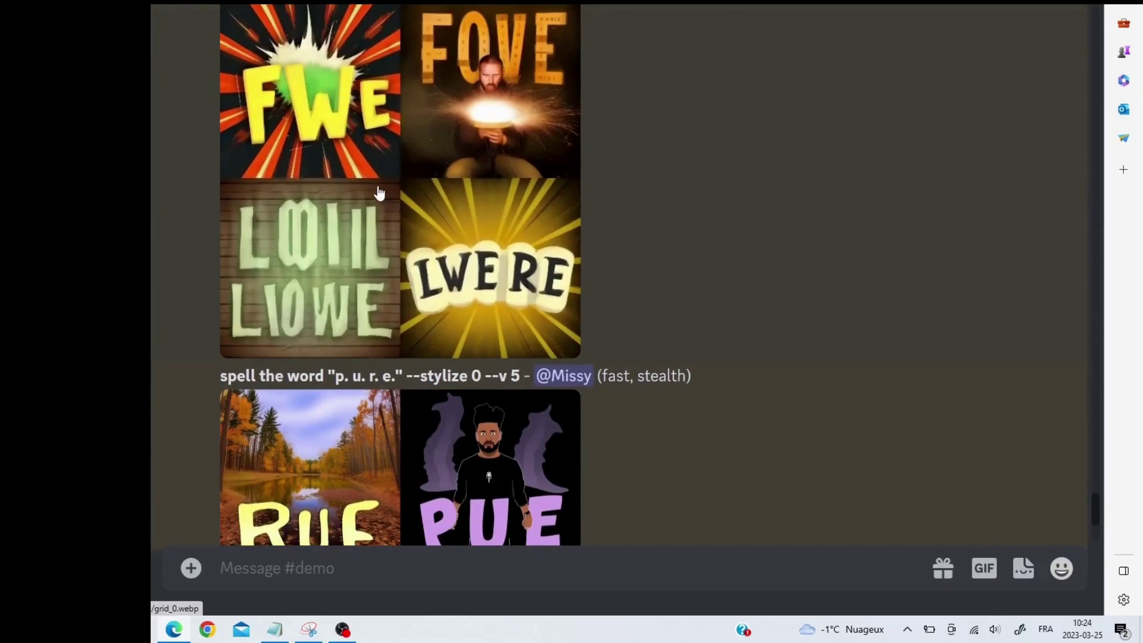
scroll(576, 316, up, 6)
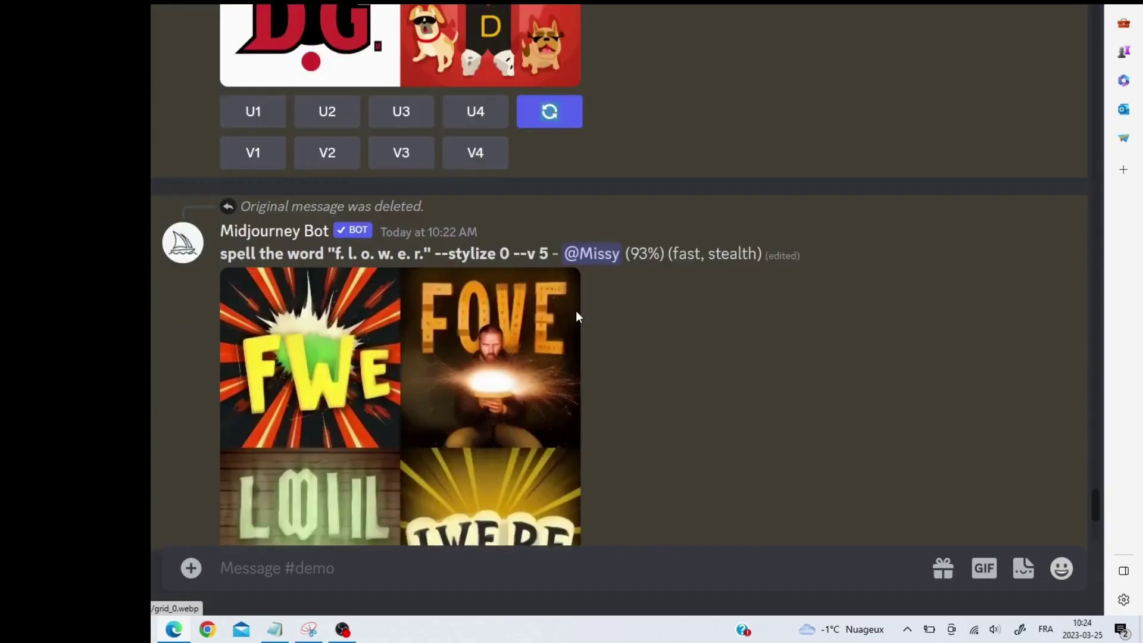
scroll(576, 315, down, 10)
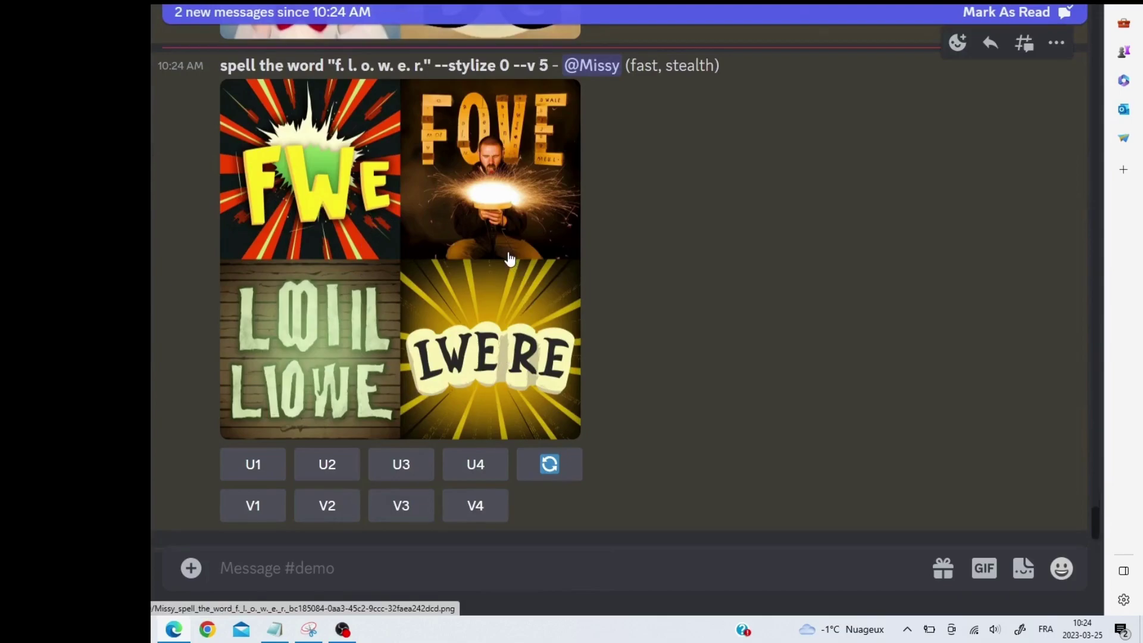
click(569, 467)
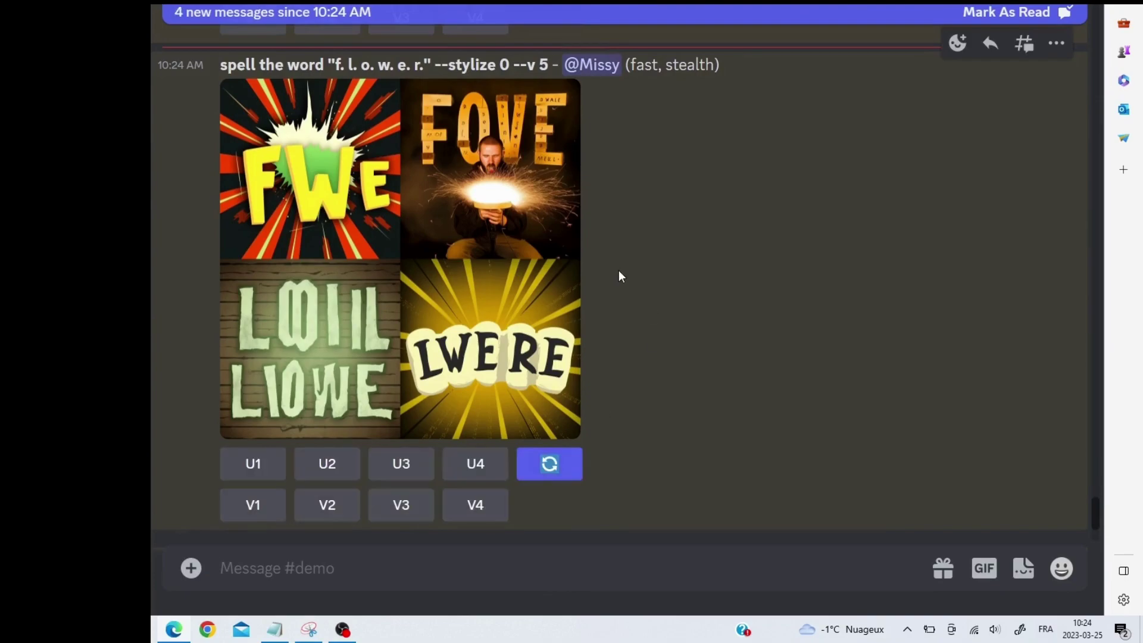
Step: Upscale image 1 (U1) of the rerolled DOG grid
scroll(619, 270, up, 8)
scroll(614, 245, down, 10)
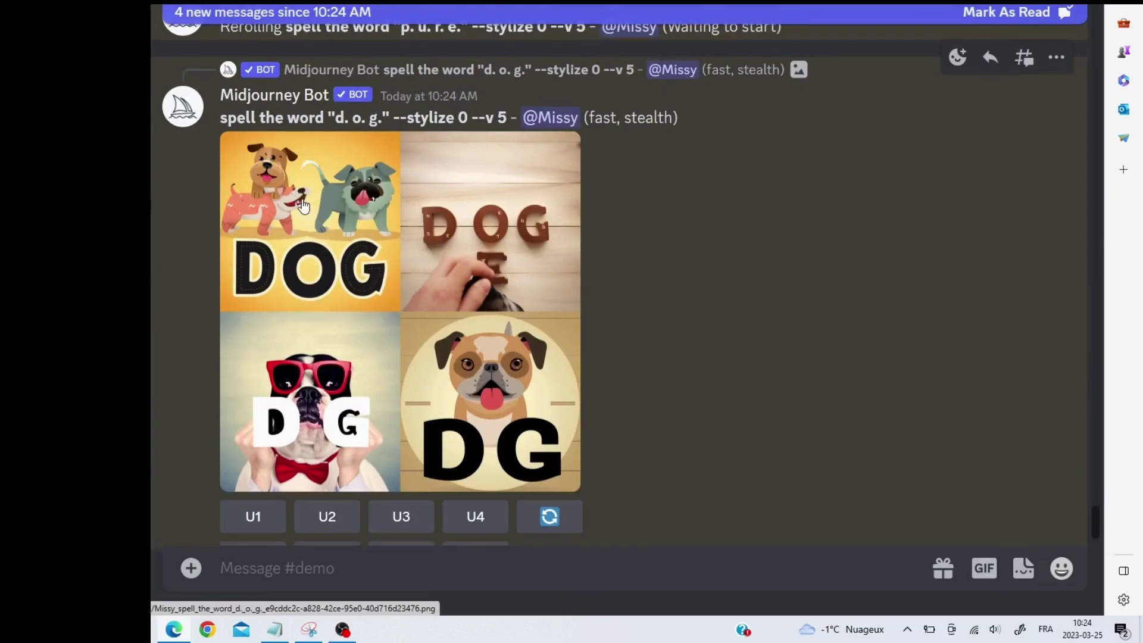
click(258, 520)
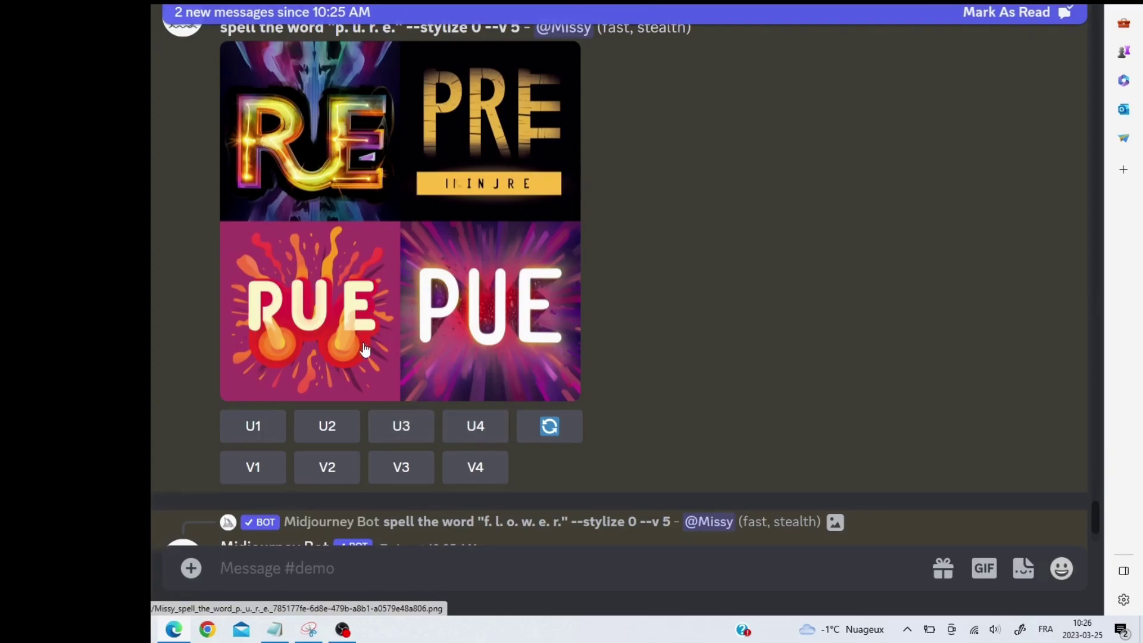
Step: Submit unchanged remix variations for p. u. r. e. images 3, 2 and 4, then upscale image 2
click(417, 470)
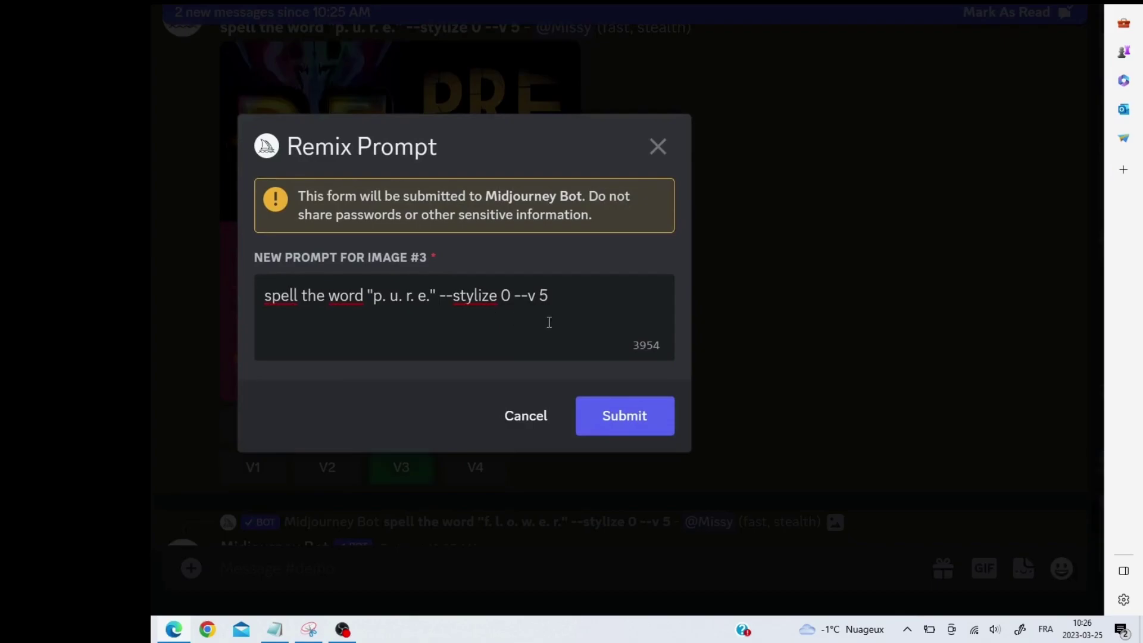
click(606, 426)
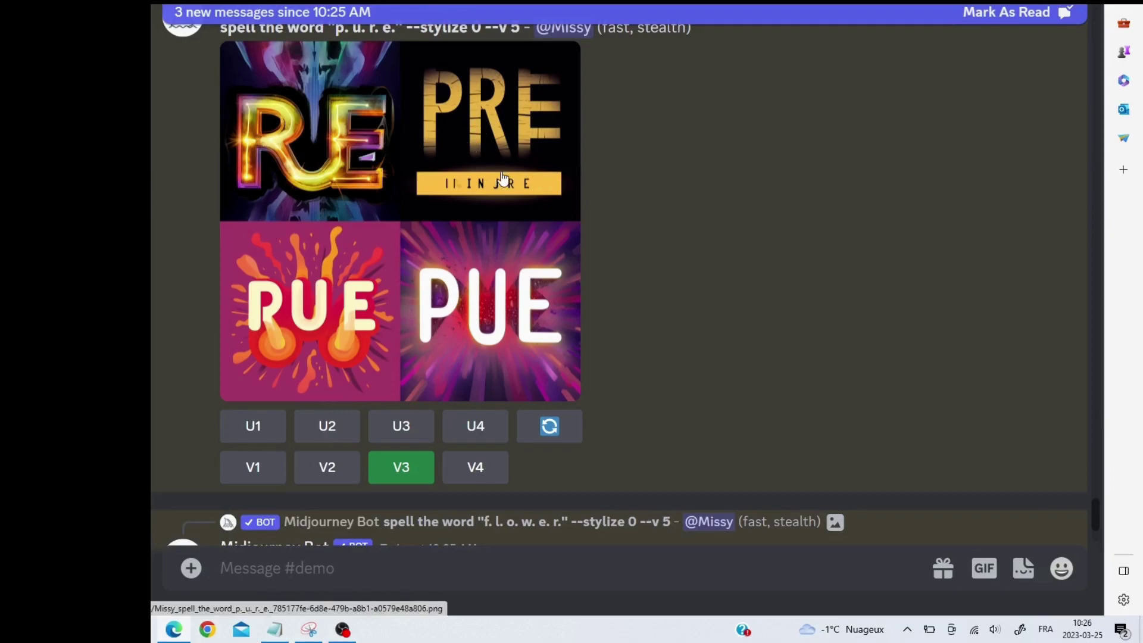
click(325, 470)
click(604, 408)
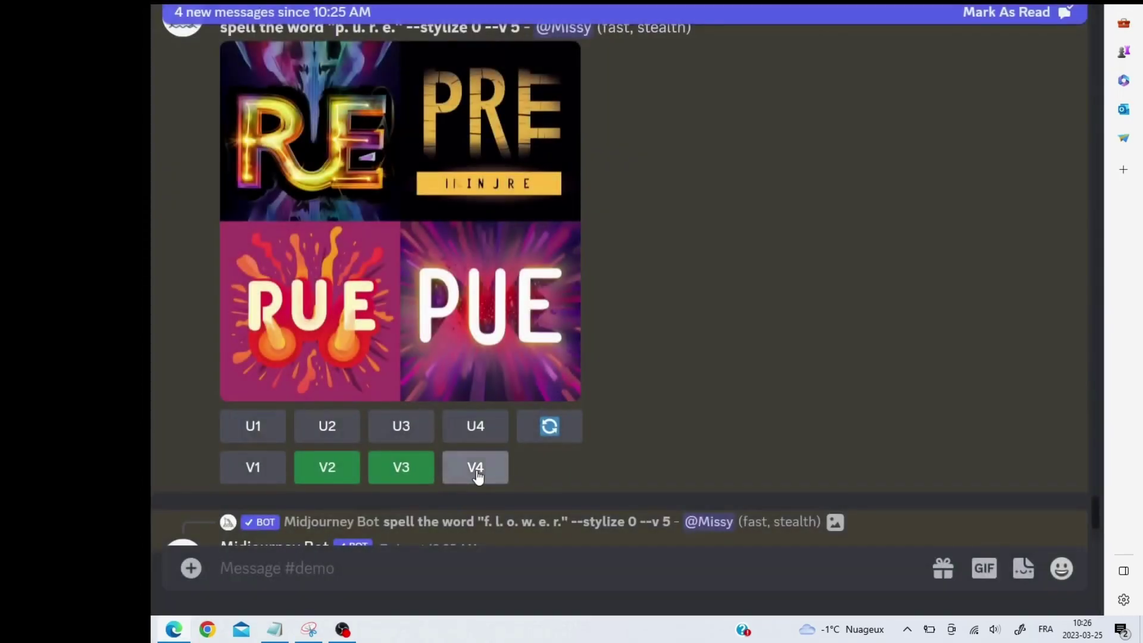
click(476, 468)
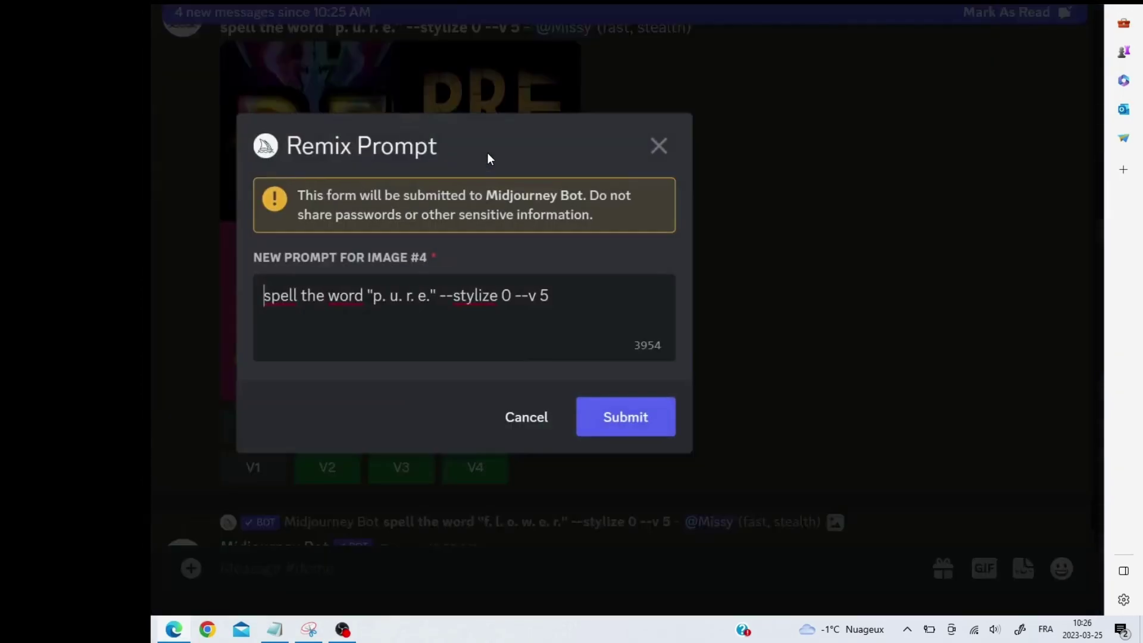
click(608, 417)
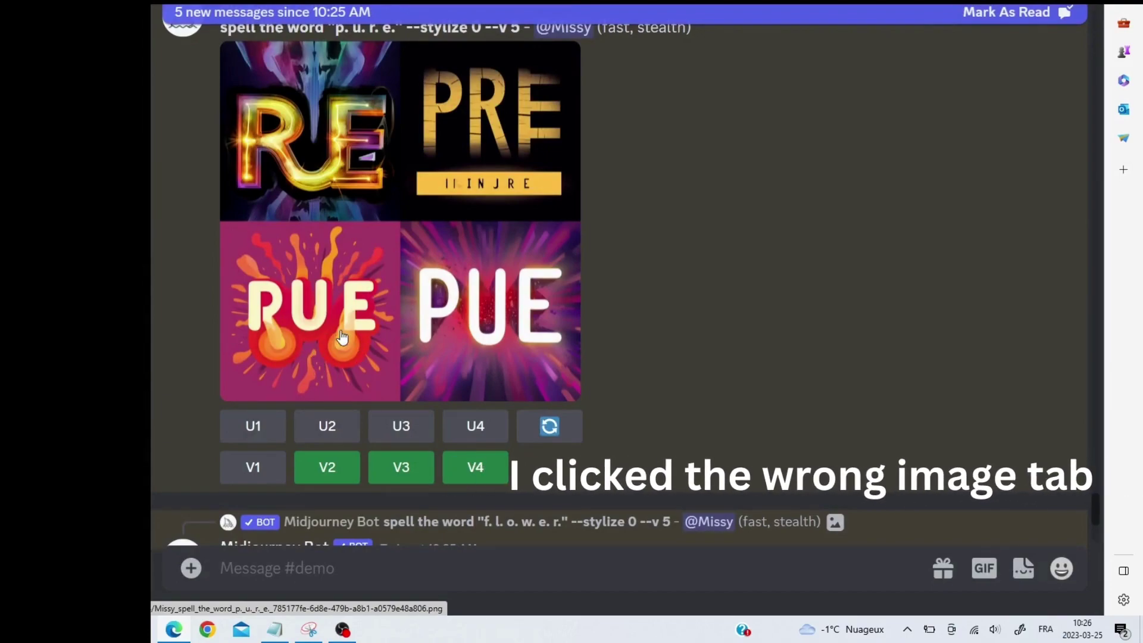
click(332, 428)
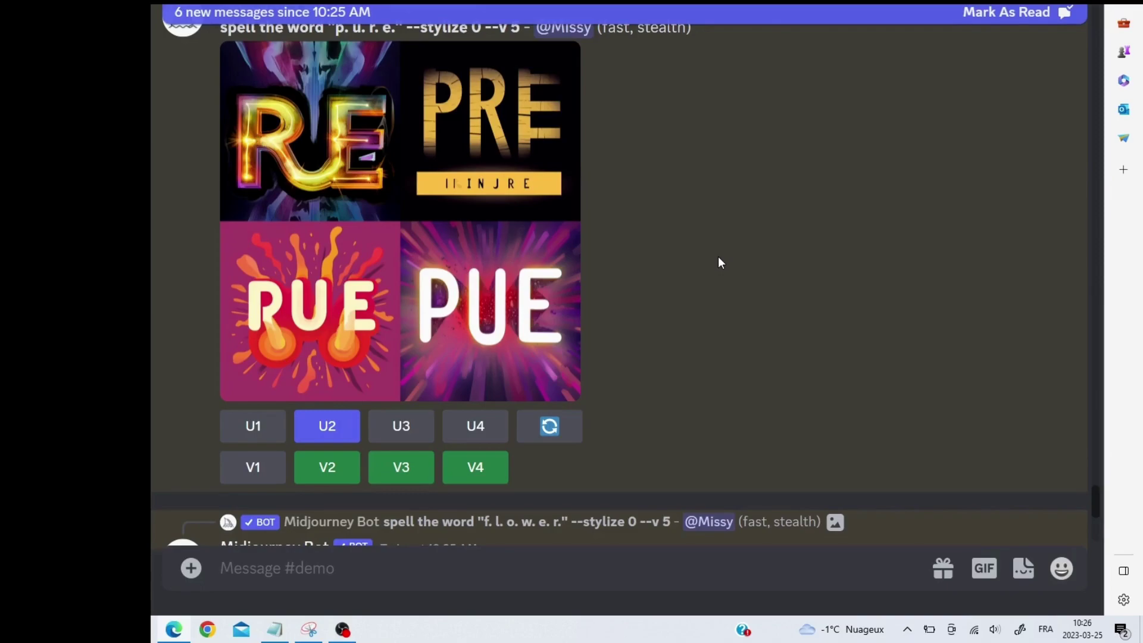
Step: Reroll the FVE flower grid and copy the p. u. r. e. prompt from the variations message
scroll(713, 252, down, 8)
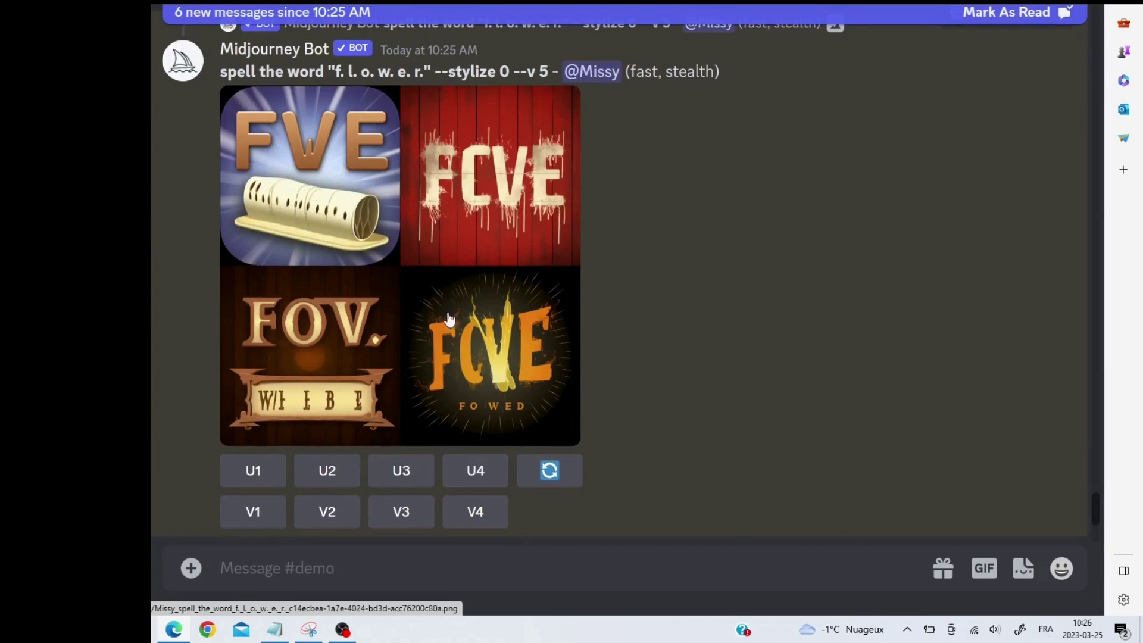
click(549, 471)
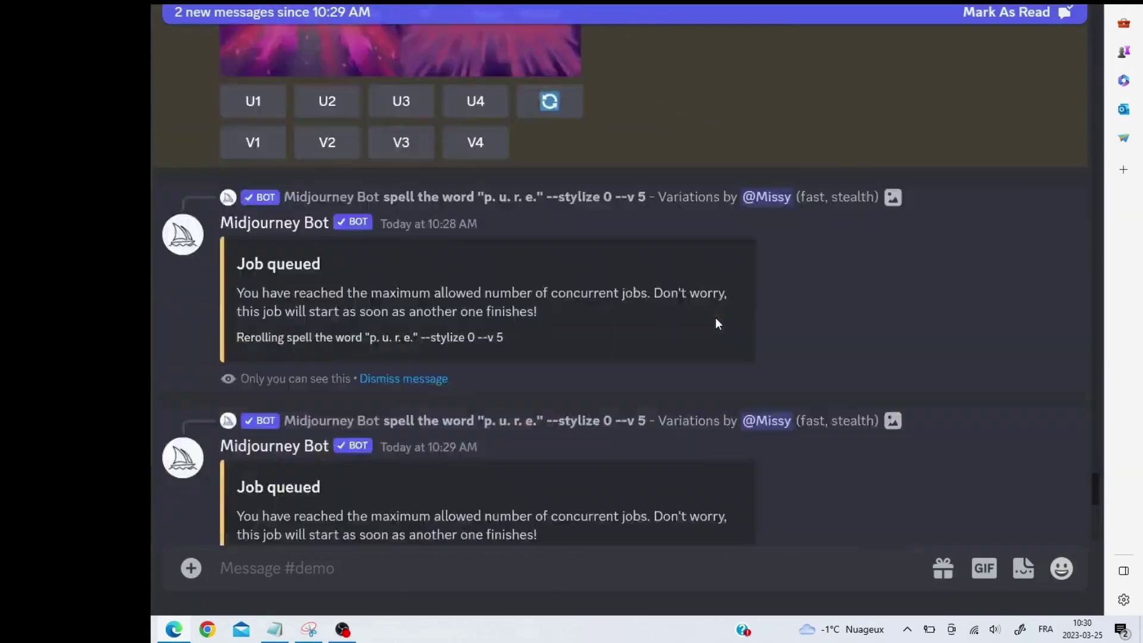
scroll(489, 386, up, 5)
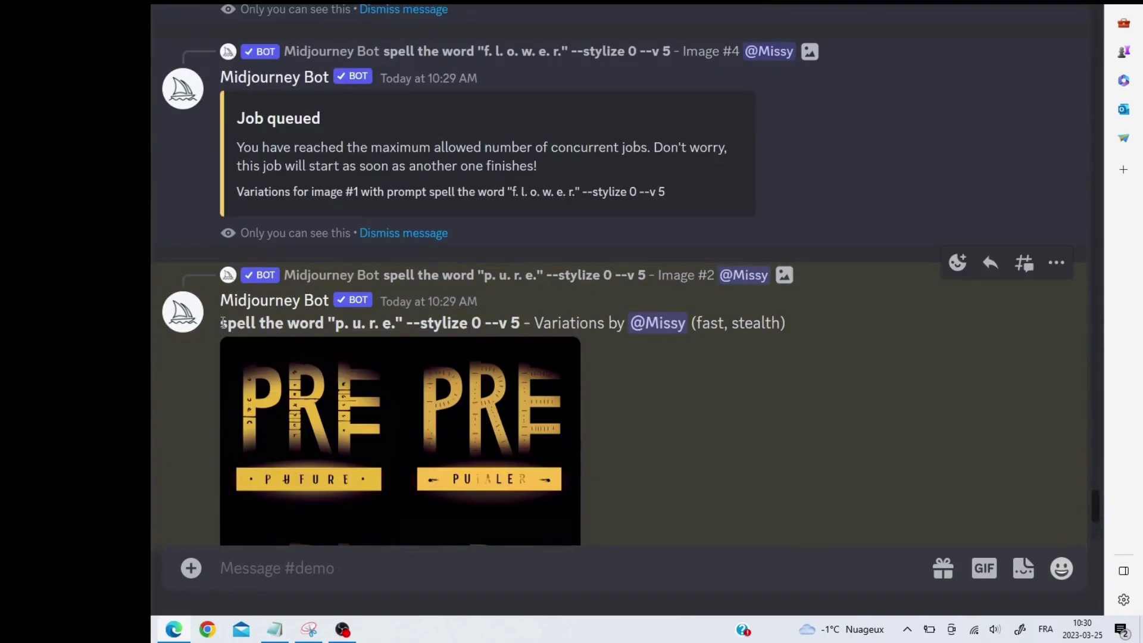
drag(223, 322, 520, 322)
key(ctrl+c)
Step: Resubmit the copied p. u. r. e. prompt unchanged at stylize 0
click(424, 570)
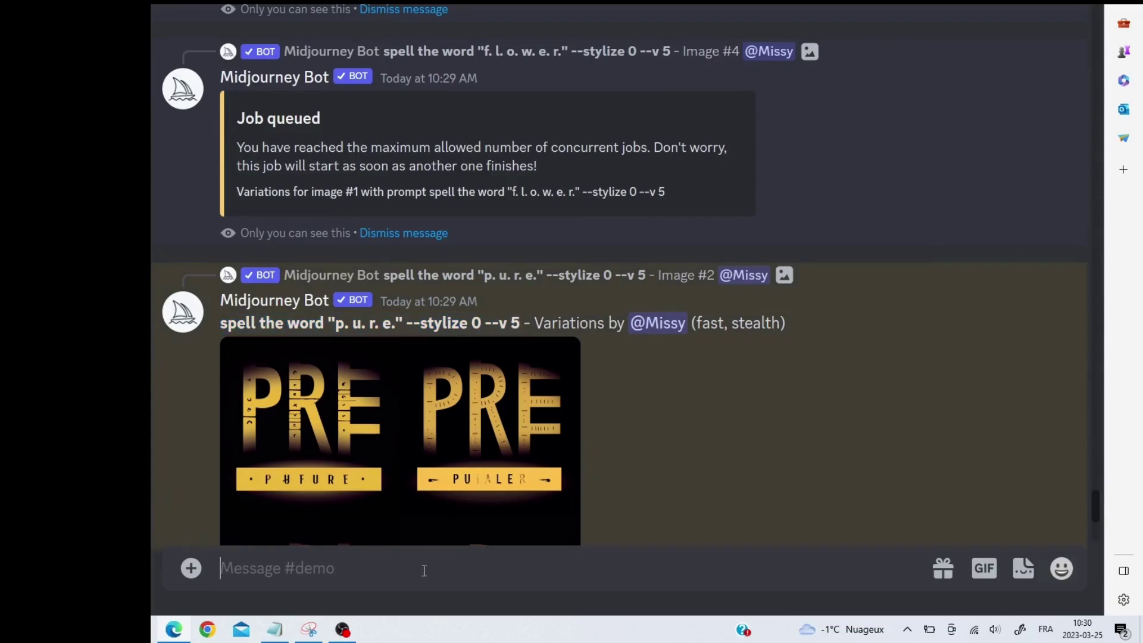
text(/)
click(310, 415)
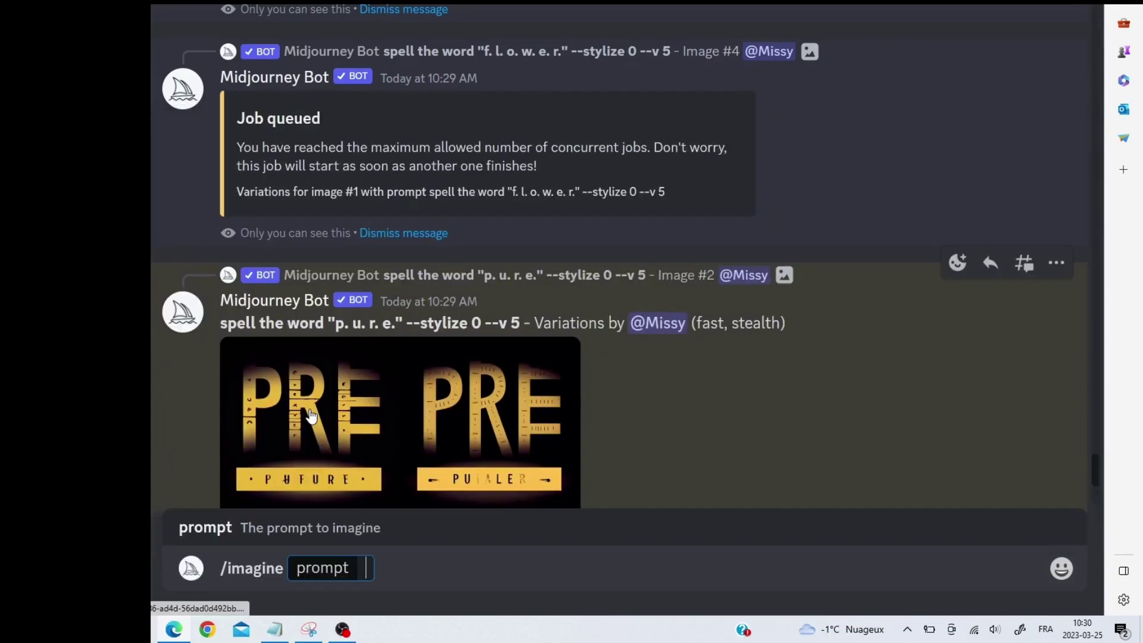
key(ctrl+v)
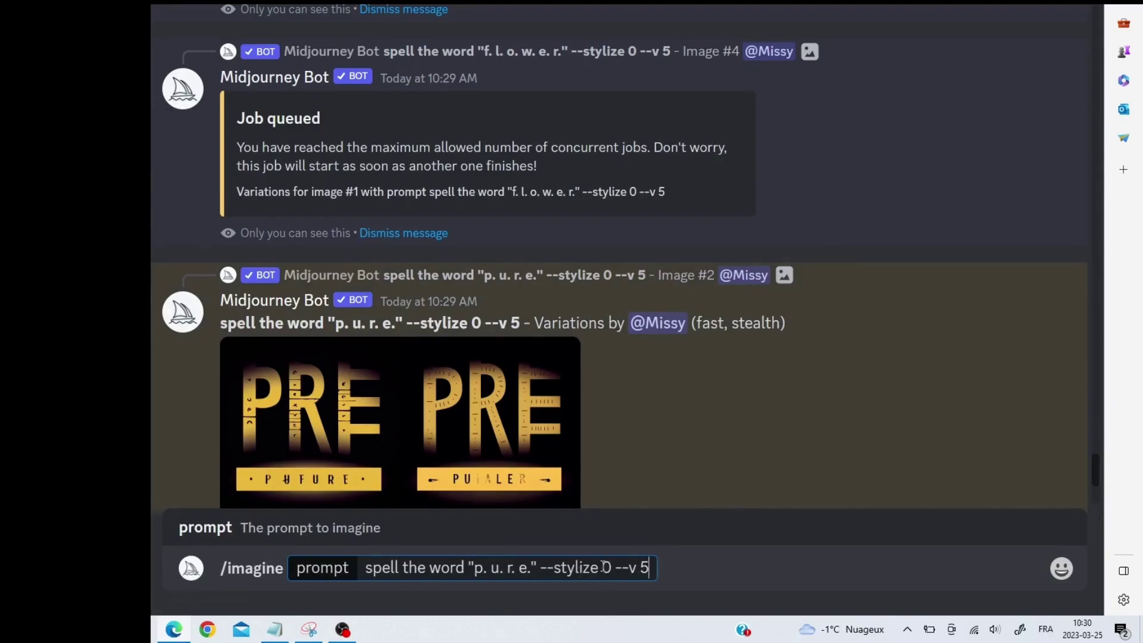
key(Return)
Step: Submit the p. u. r. e. prompt again with --stylize 500
text(/)
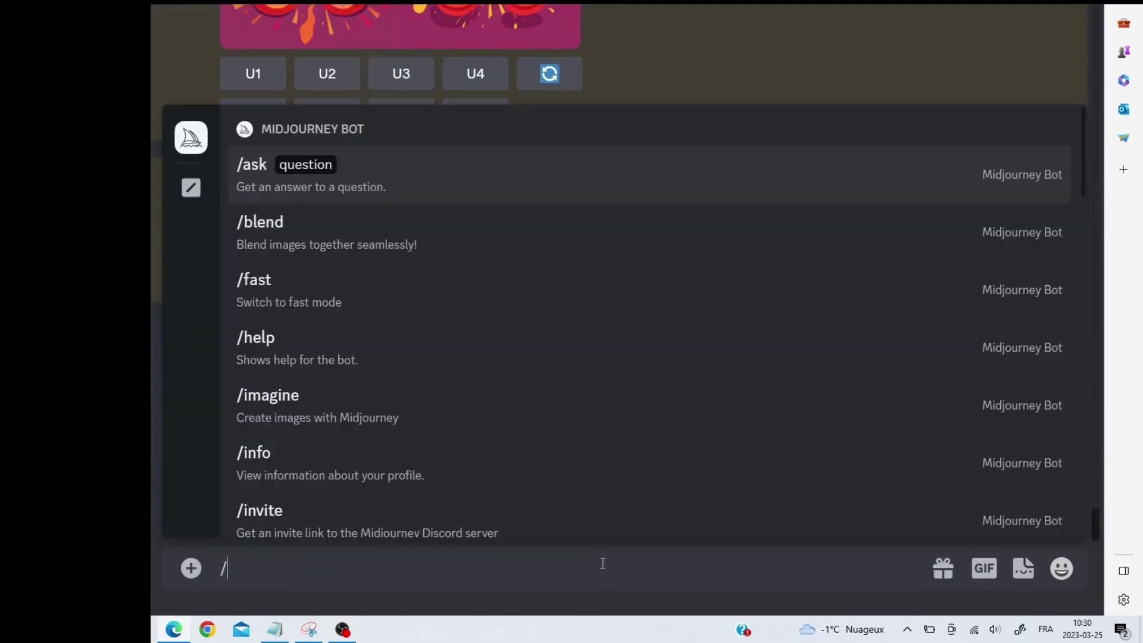
click(359, 416)
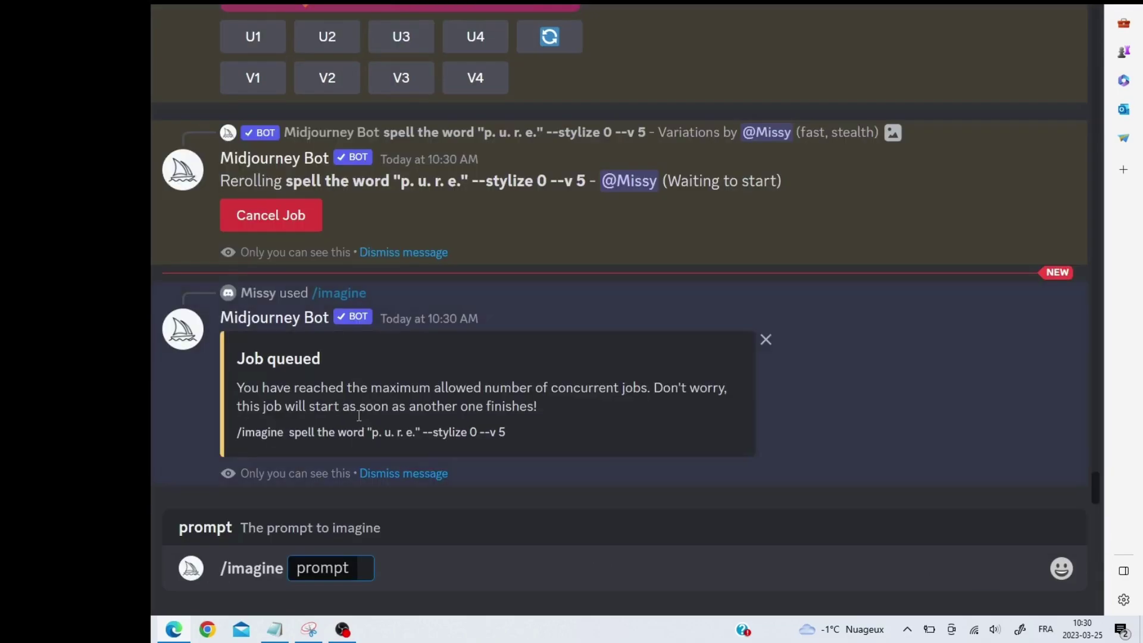
key(ctrl+v)
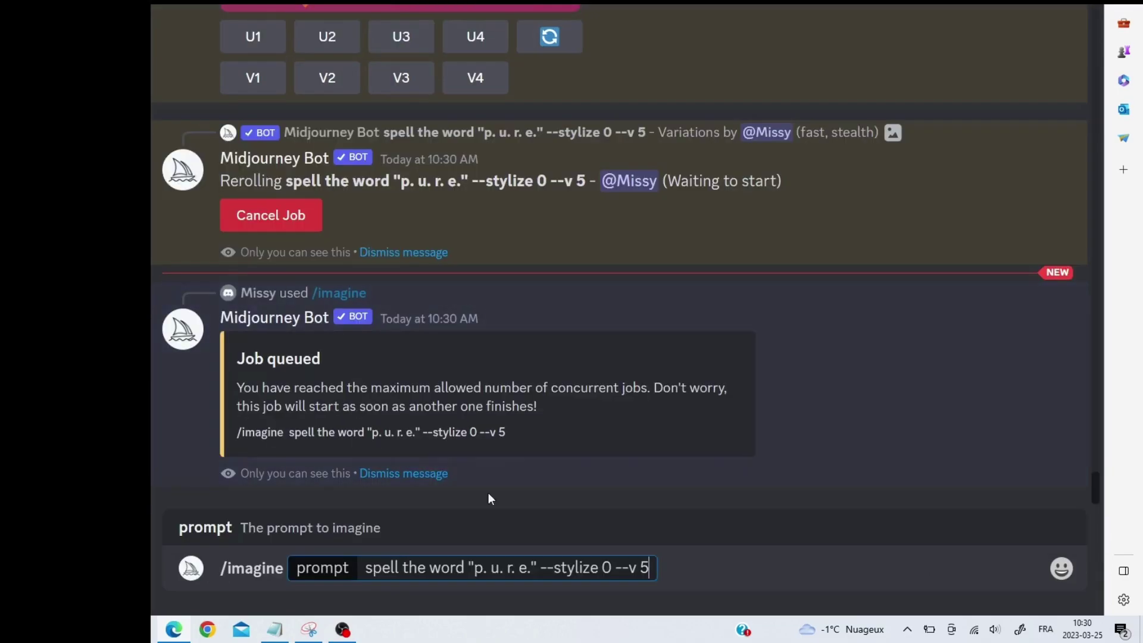
click(604, 568)
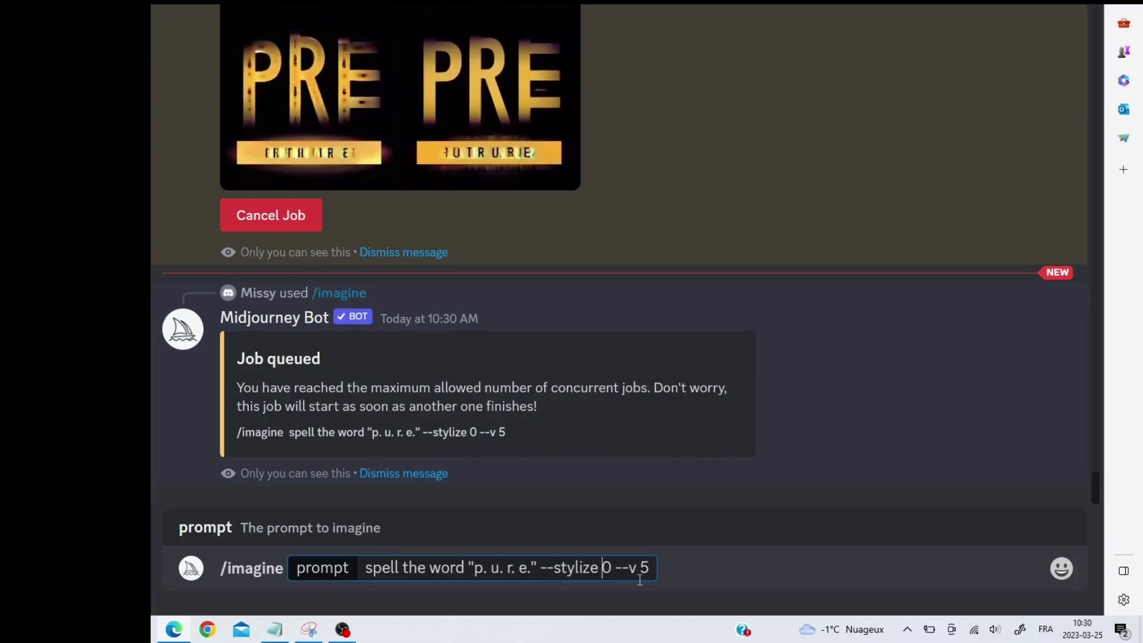
text(500)
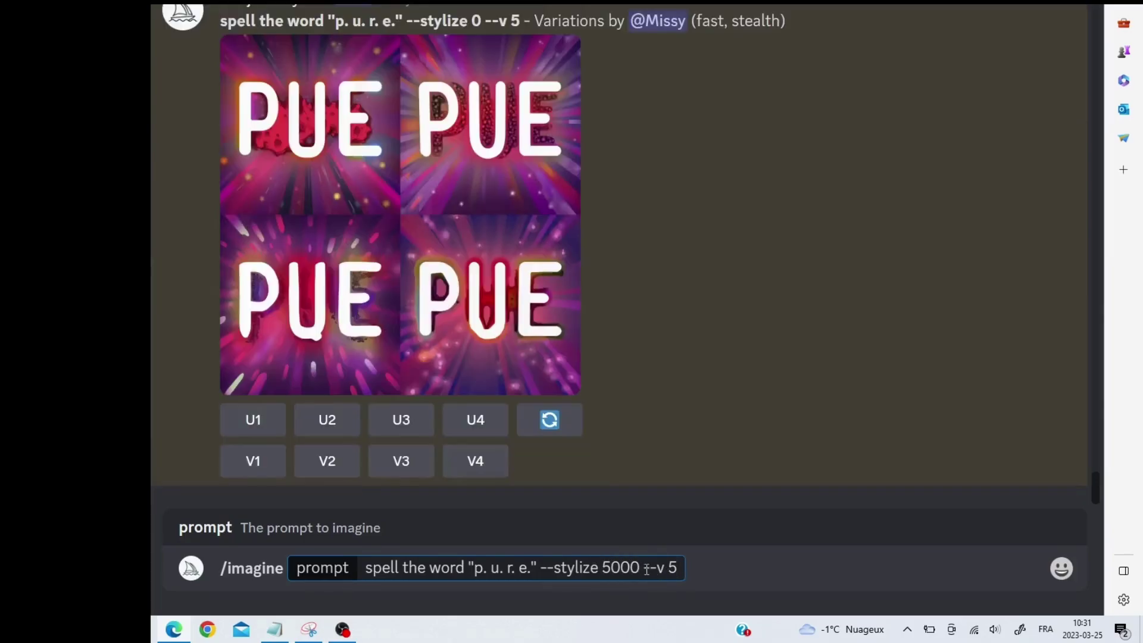
key(BackSpace)
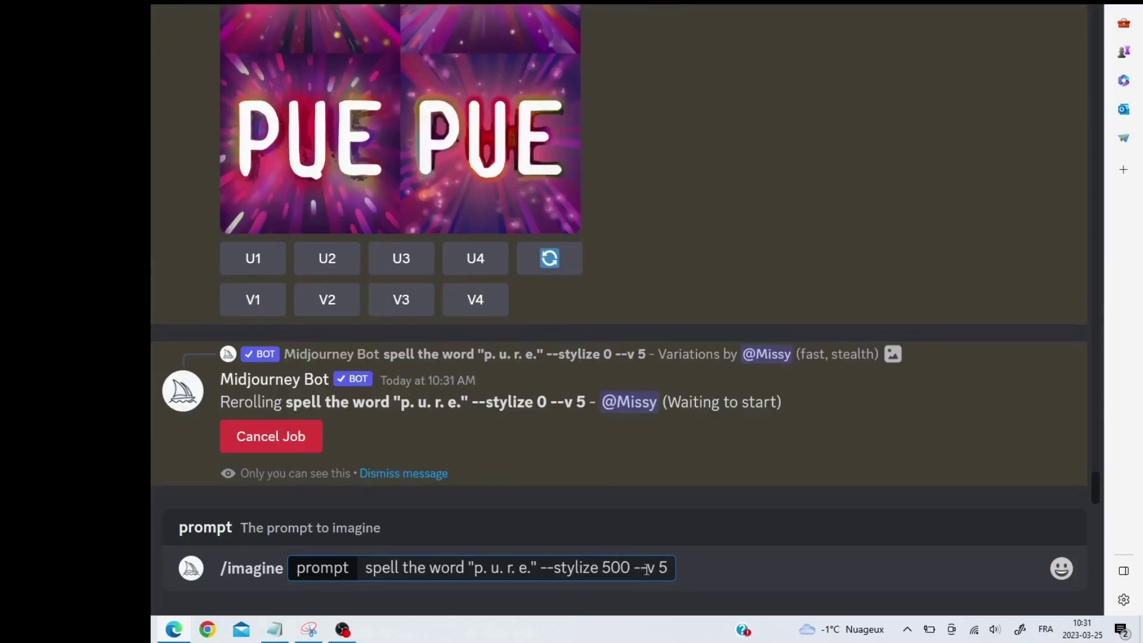
key(Return)
scroll(511, 271, up, 10)
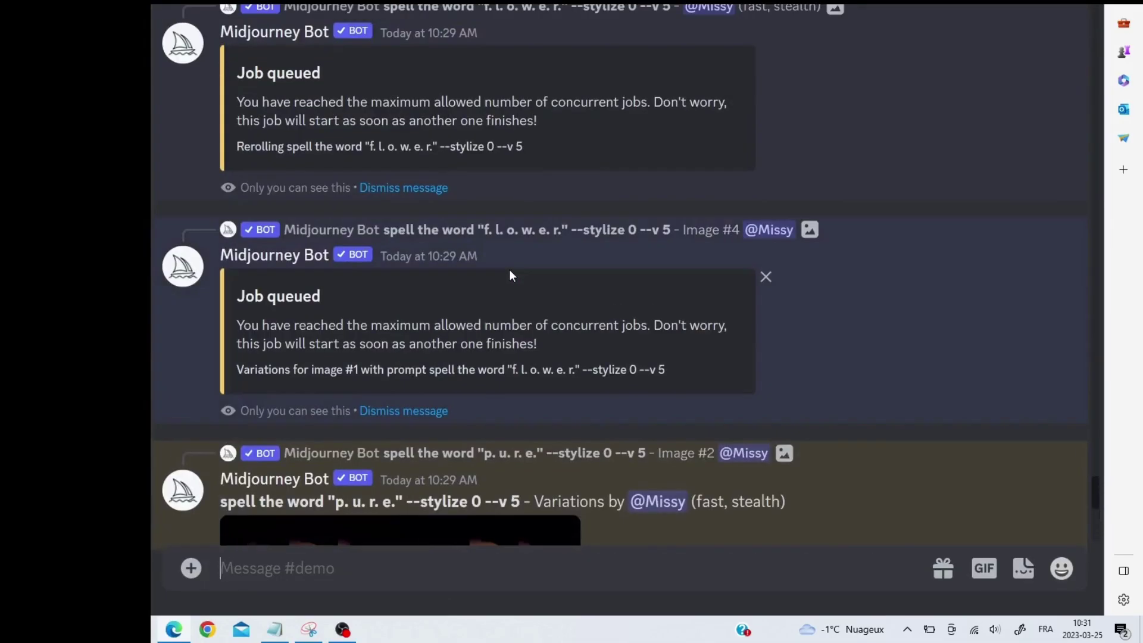
Step: Upscale images 1 and 2 of the stylize 500 p. u. r. e. grid
scroll(507, 267, up, 3)
scroll(506, 266, down, 12)
scroll(671, 266, up, 9)
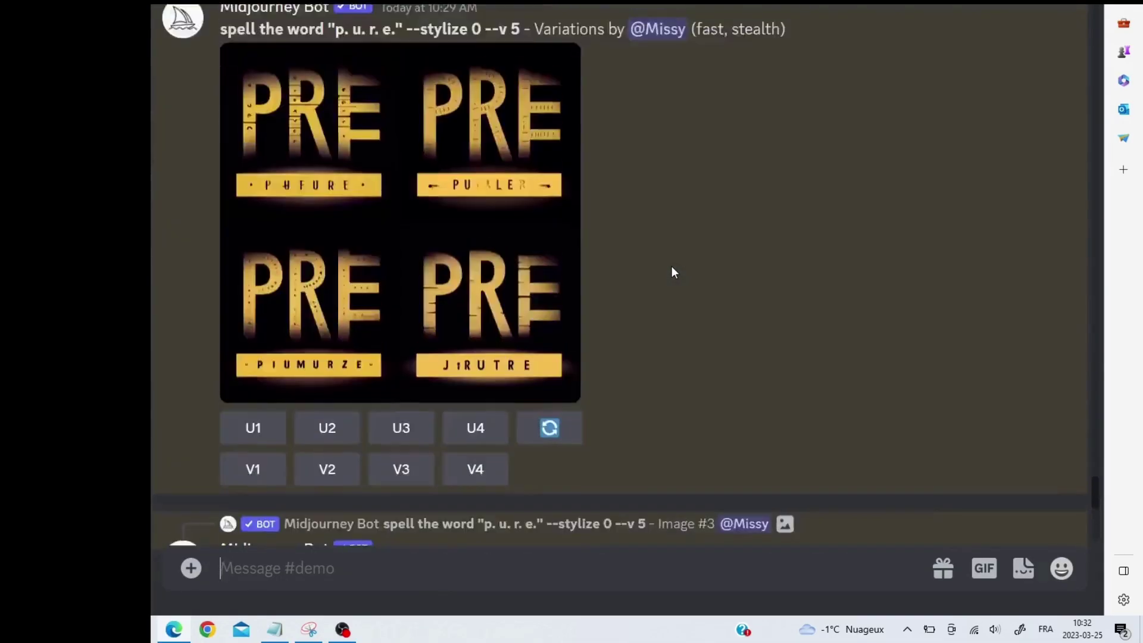
scroll(671, 266, down, 10)
scroll(672, 266, up, 3)
scroll(671, 266, up, 10)
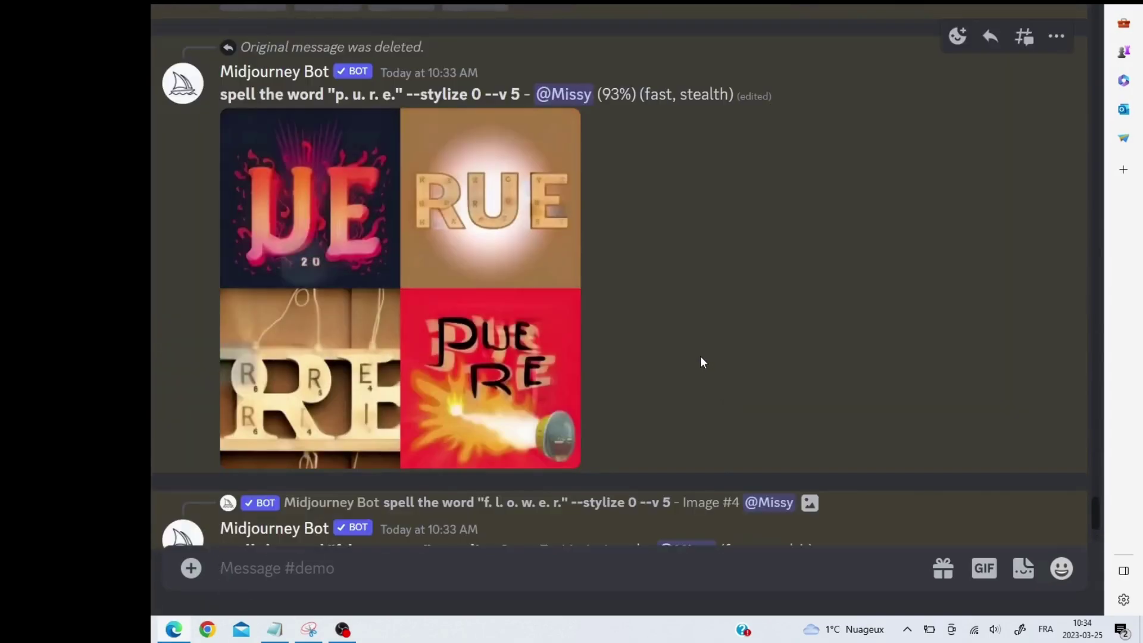
scroll(700, 356, up, 4)
scroll(699, 354, down, 3)
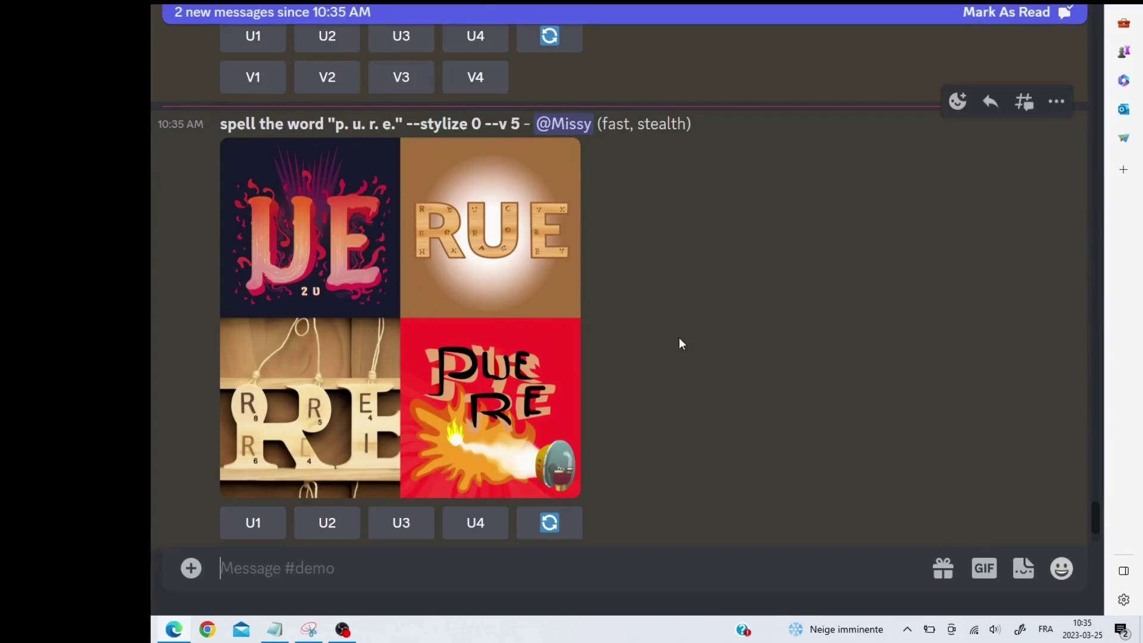
scroll(635, 331, down, 4)
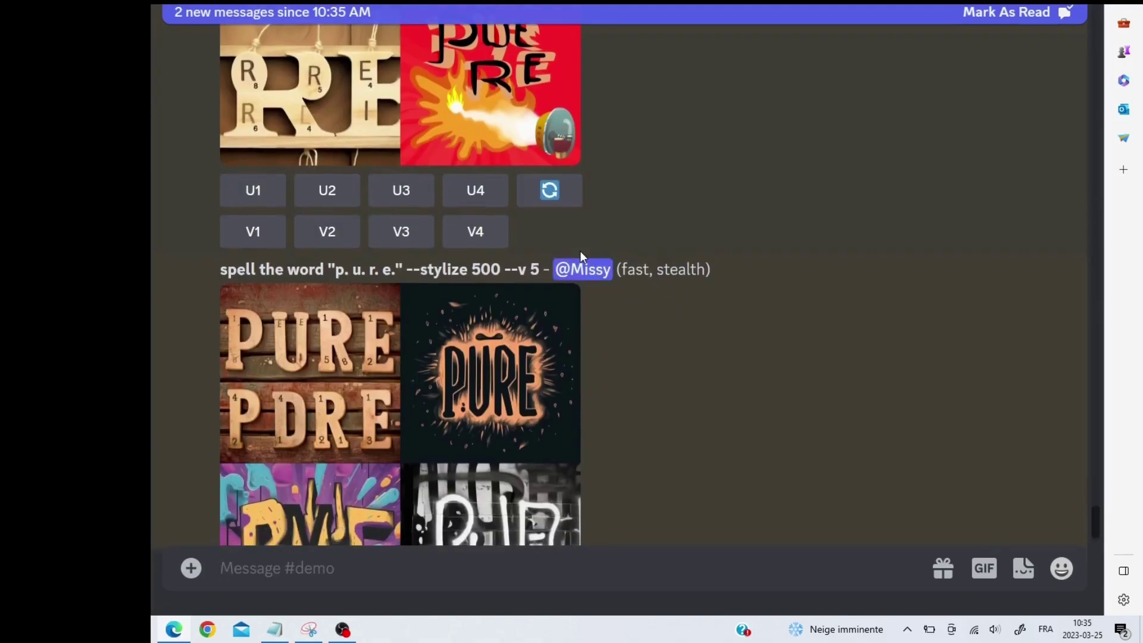
scroll(580, 251, down, 2)
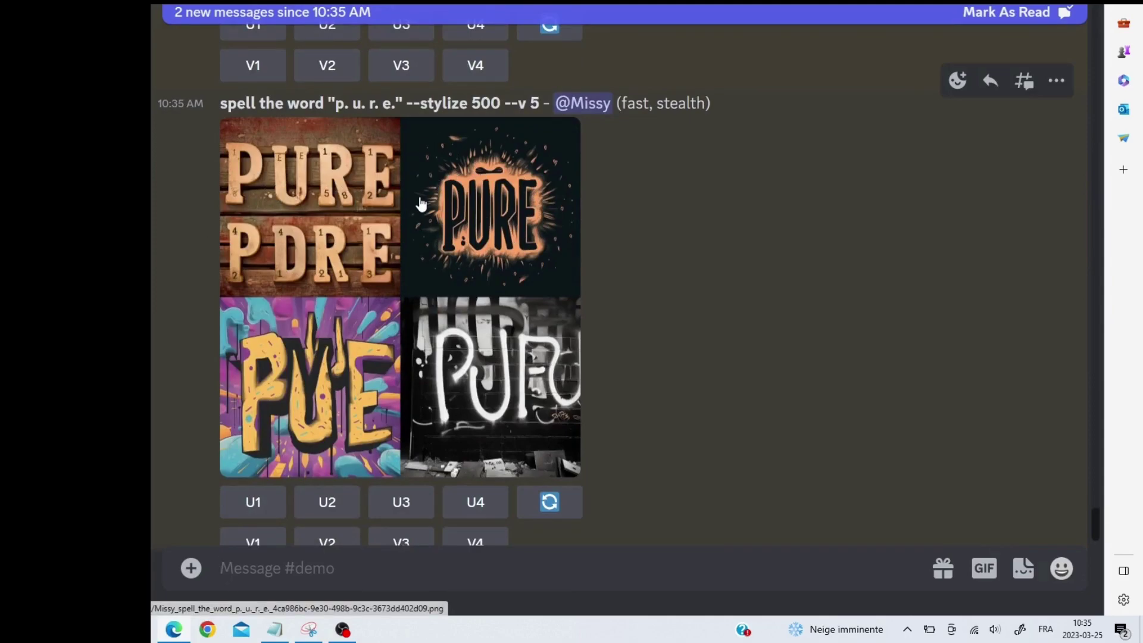
click(269, 511)
click(327, 504)
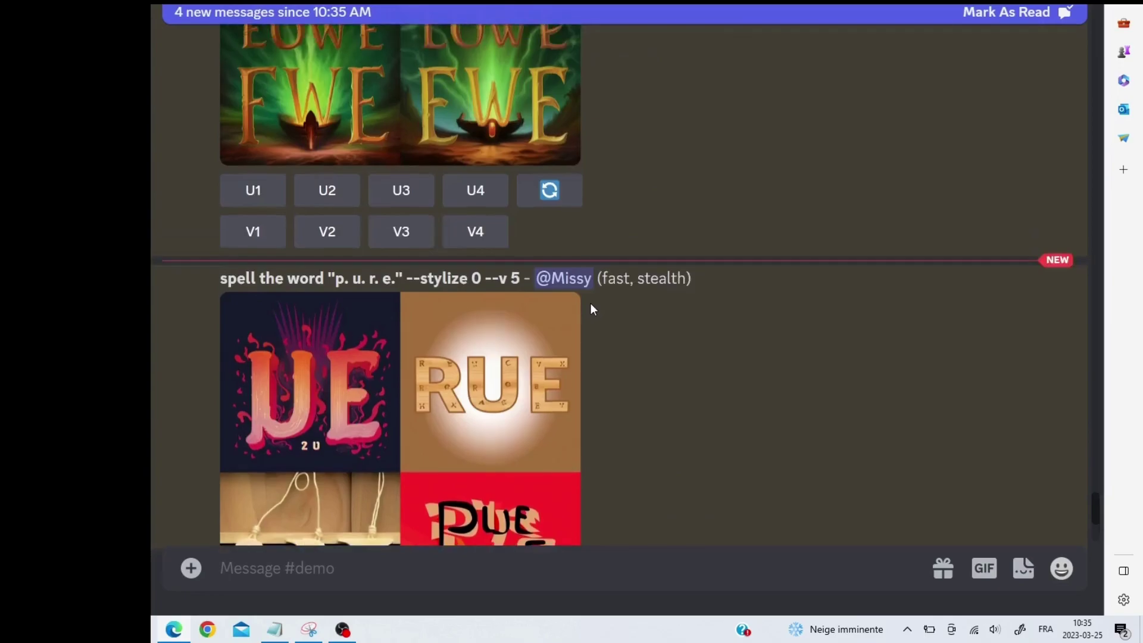
Step: Copy the f. l. o. w. e. r. prompt text from an earlier message
scroll(590, 303, up, 5)
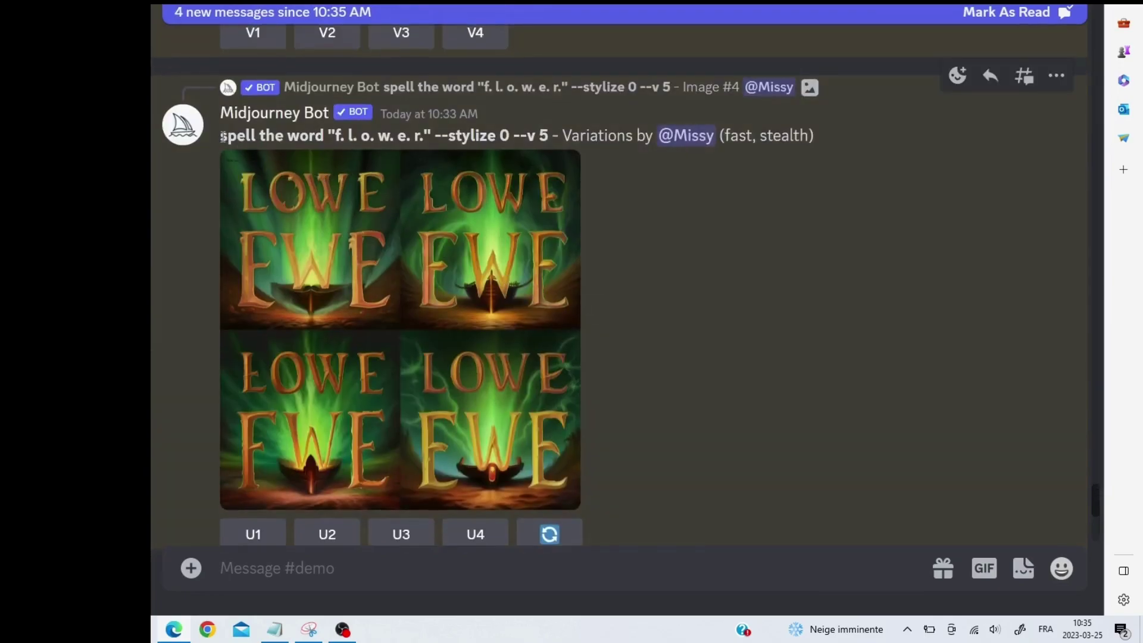
drag(222, 133, 547, 138)
key(ctrl+c)
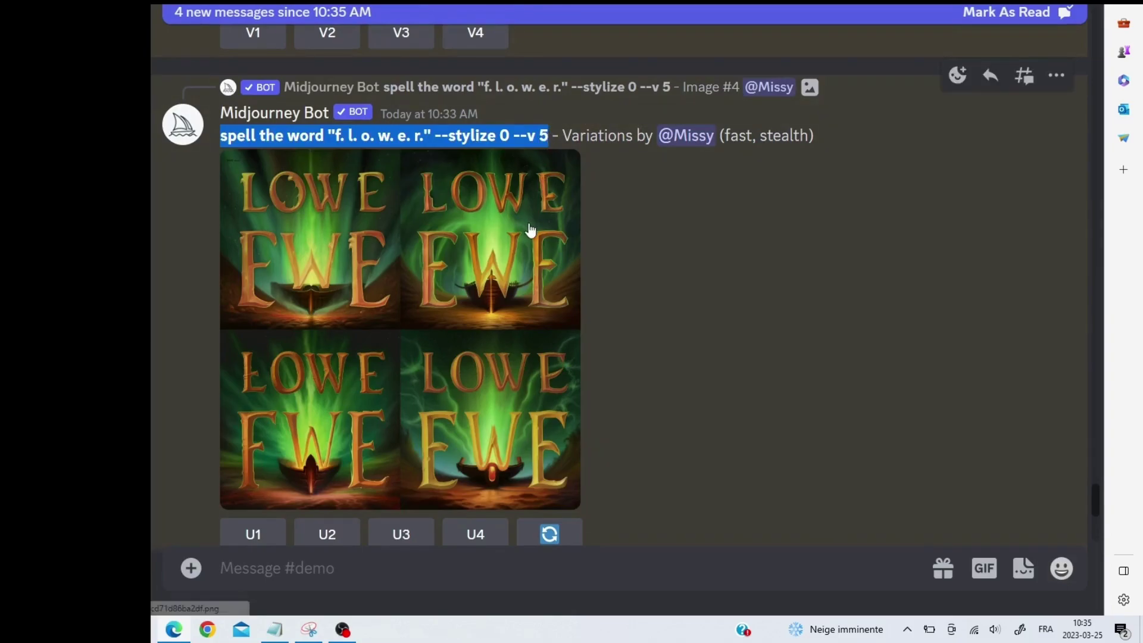
scroll(530, 229, down, 20)
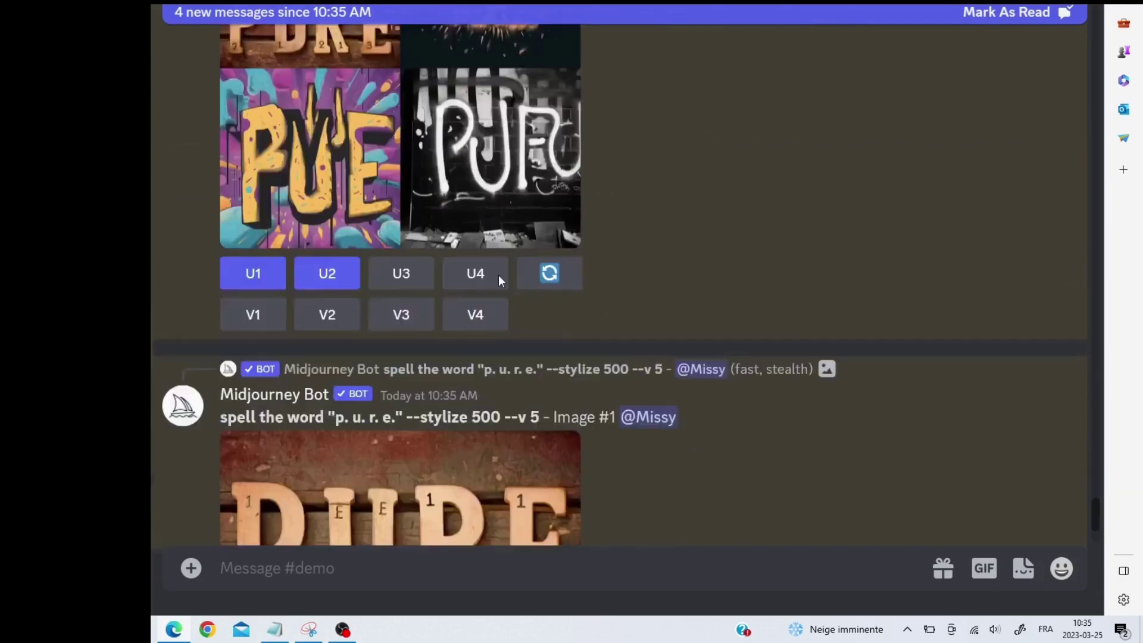
scroll(433, 399, down, 15)
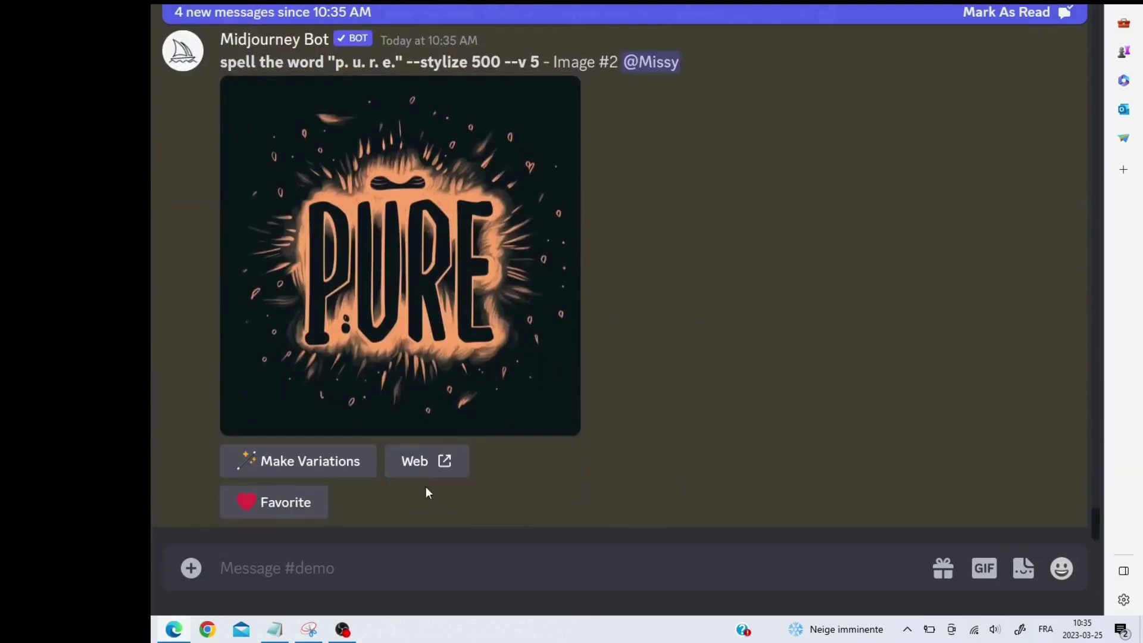
Step: Run /imagine with the f. l. o. w. e. r. prompt at --stylize 500
click(398, 583)
text(/)
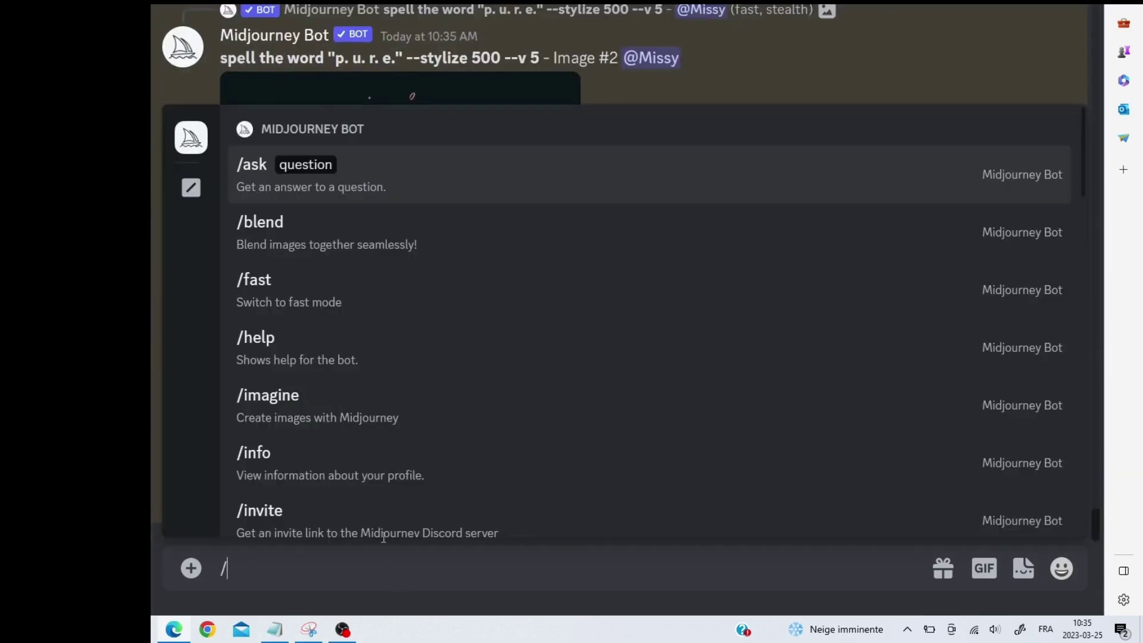
click(317, 401)
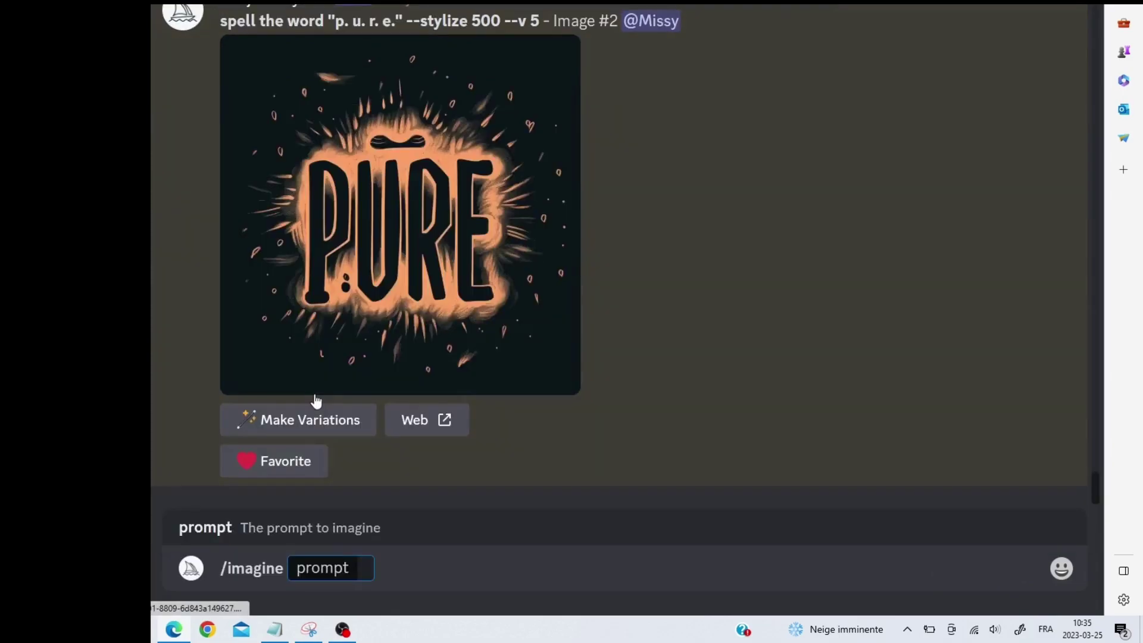
key(ctrl+v)
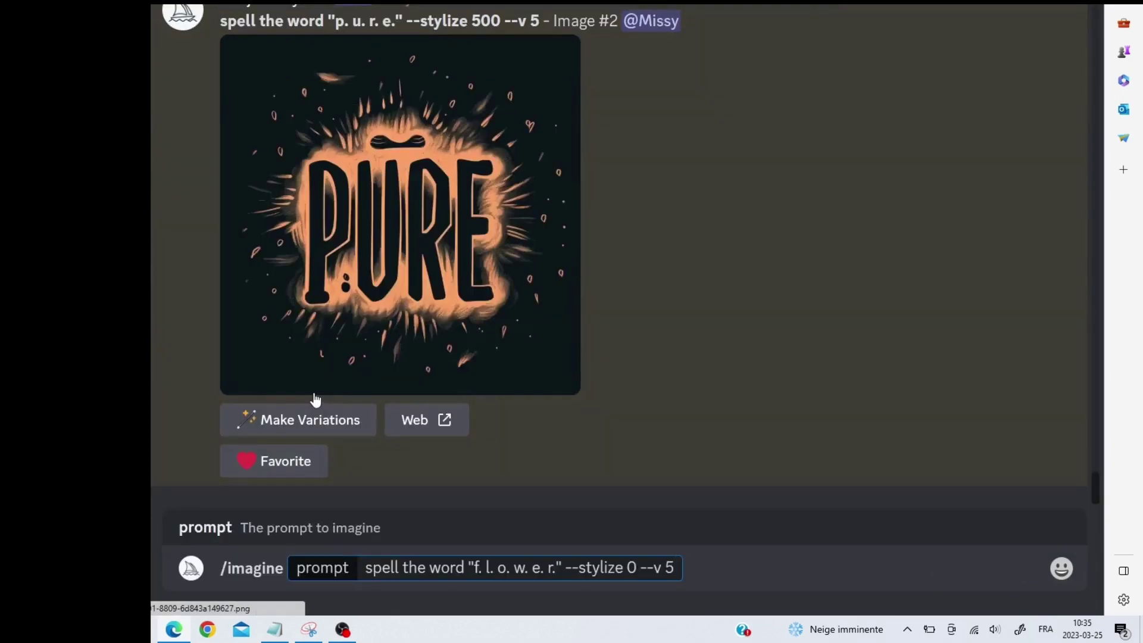
click(630, 569)
text(50)
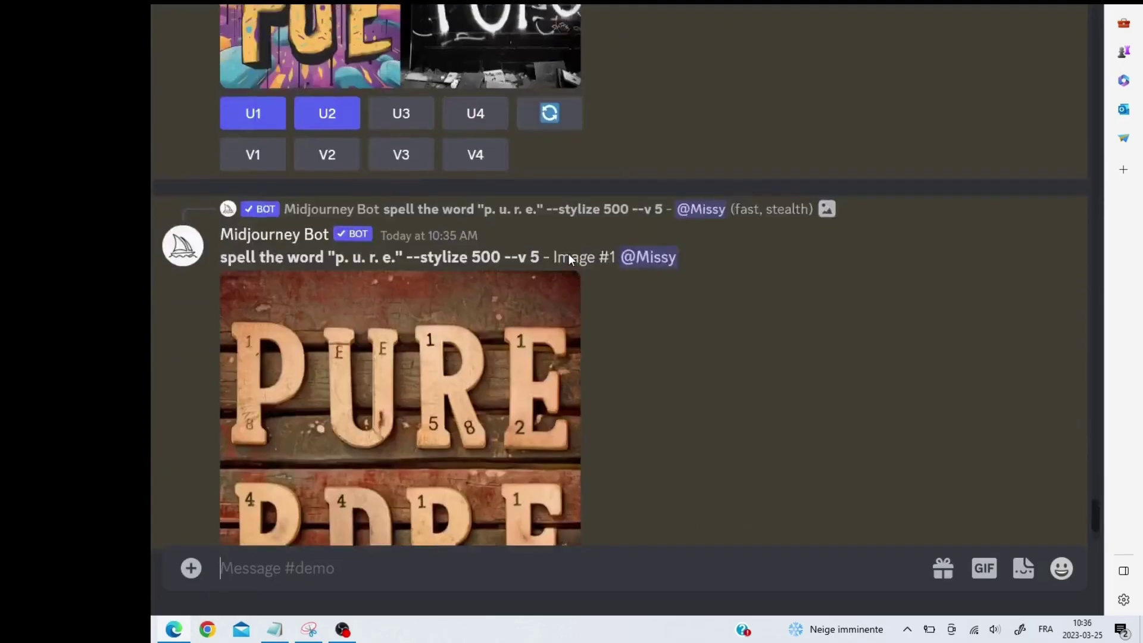
scroll(569, 253, down, 10)
scroll(548, 368, up, 6)
scroll(709, 268, down, 14)
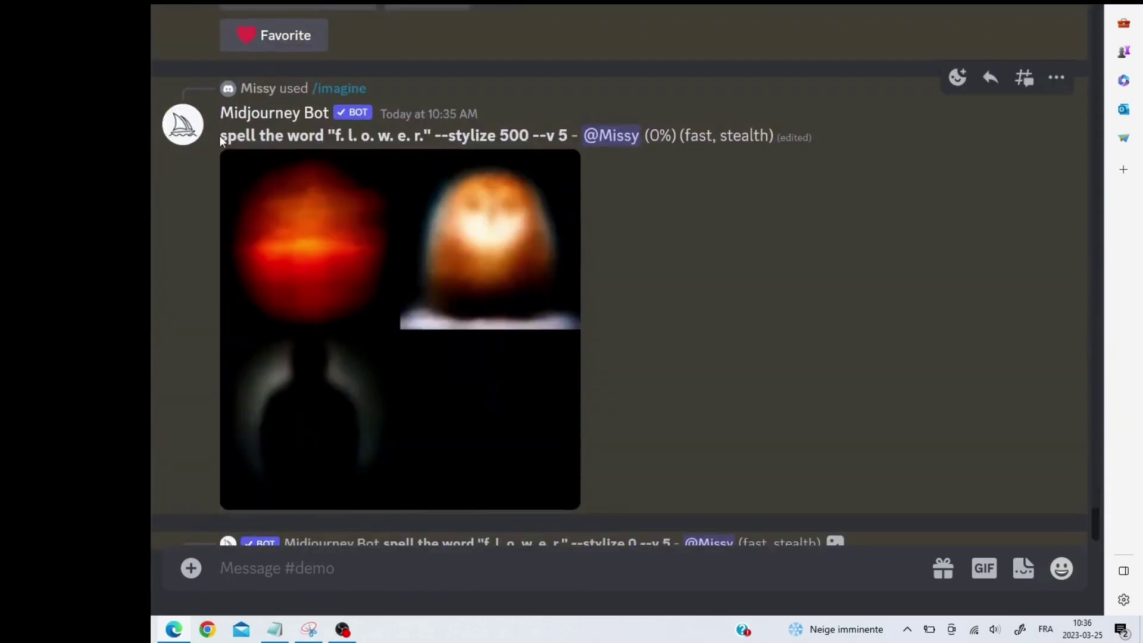
Step: Run the f. l. o. w. e. r. prompt again with --stylize 1000
text(/)
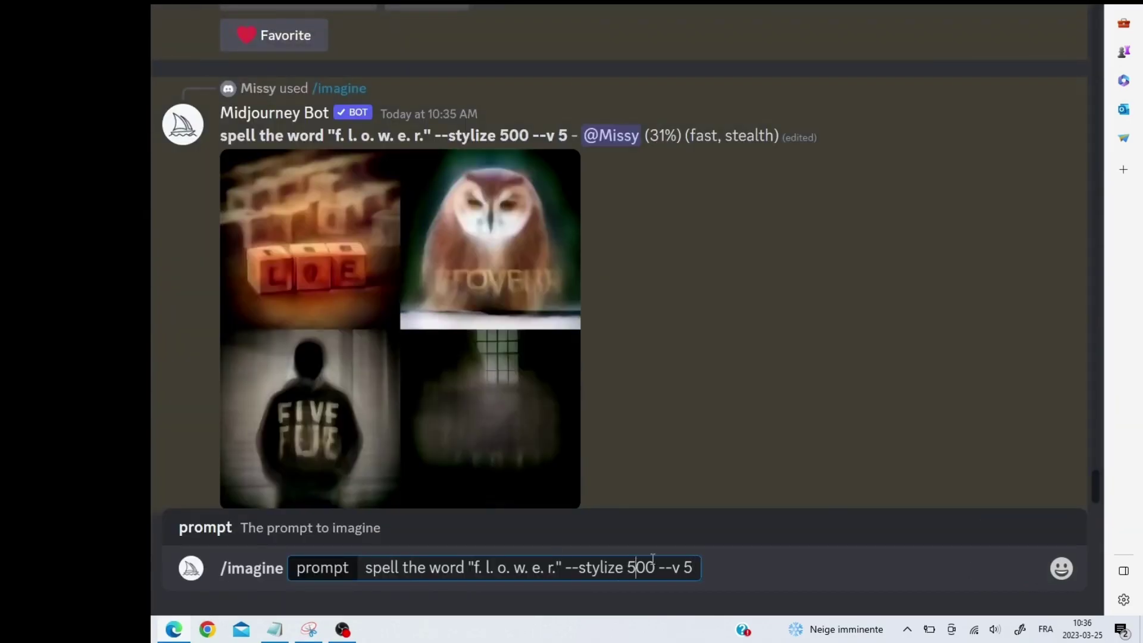
key(BackSpace)
text(10)
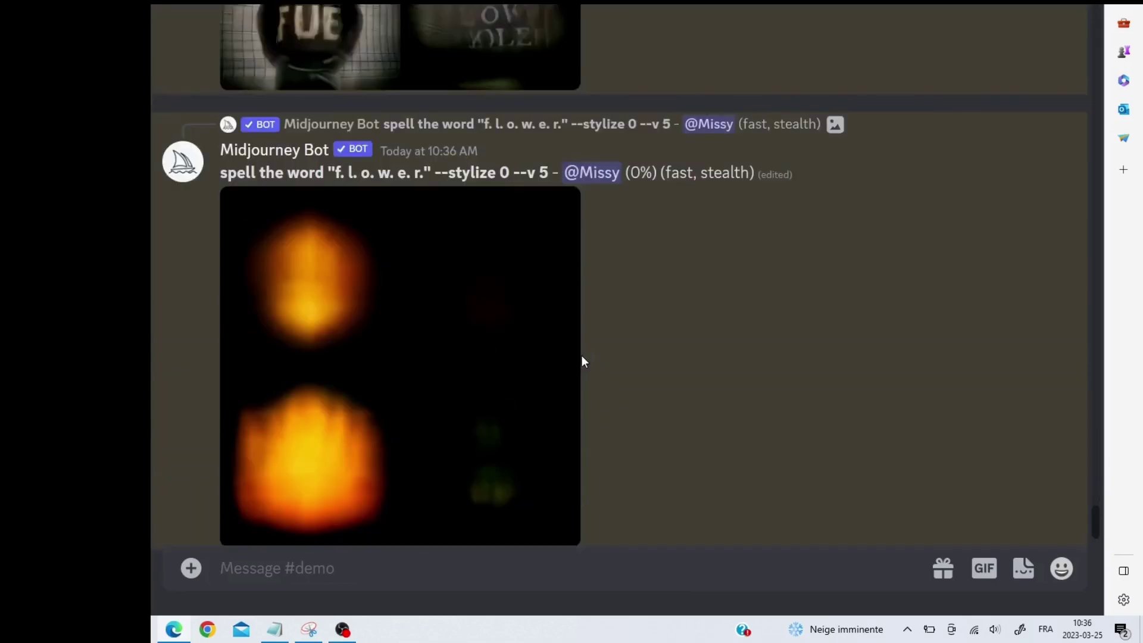
scroll(581, 357, up, 5)
scroll(582, 355, up, 2)
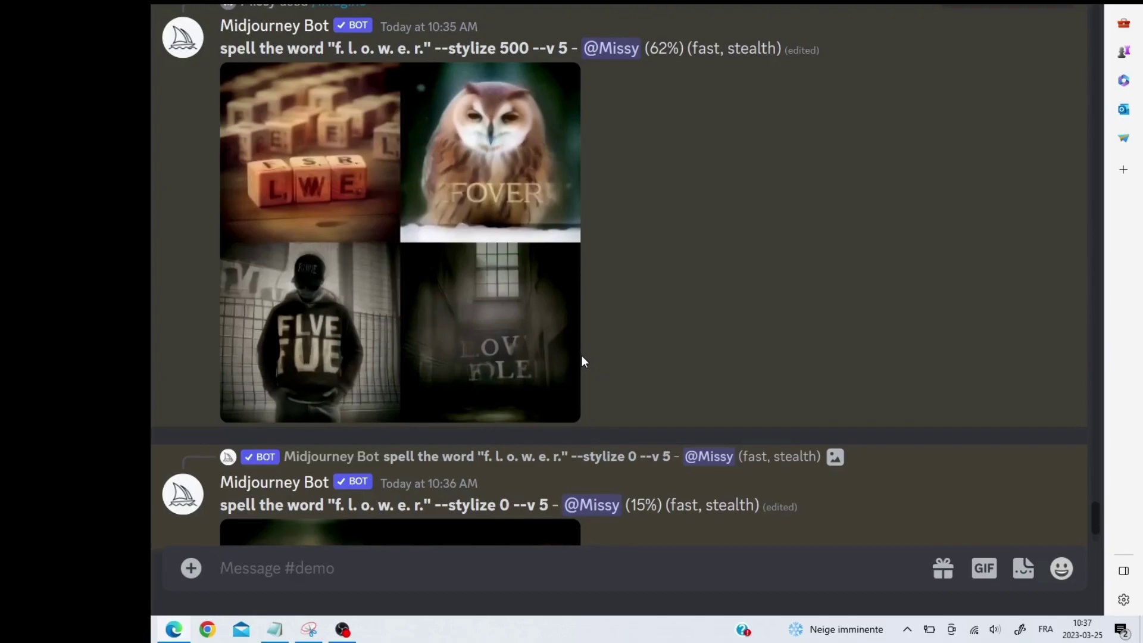
scroll(724, 238, down, 5)
scroll(723, 238, up, 7)
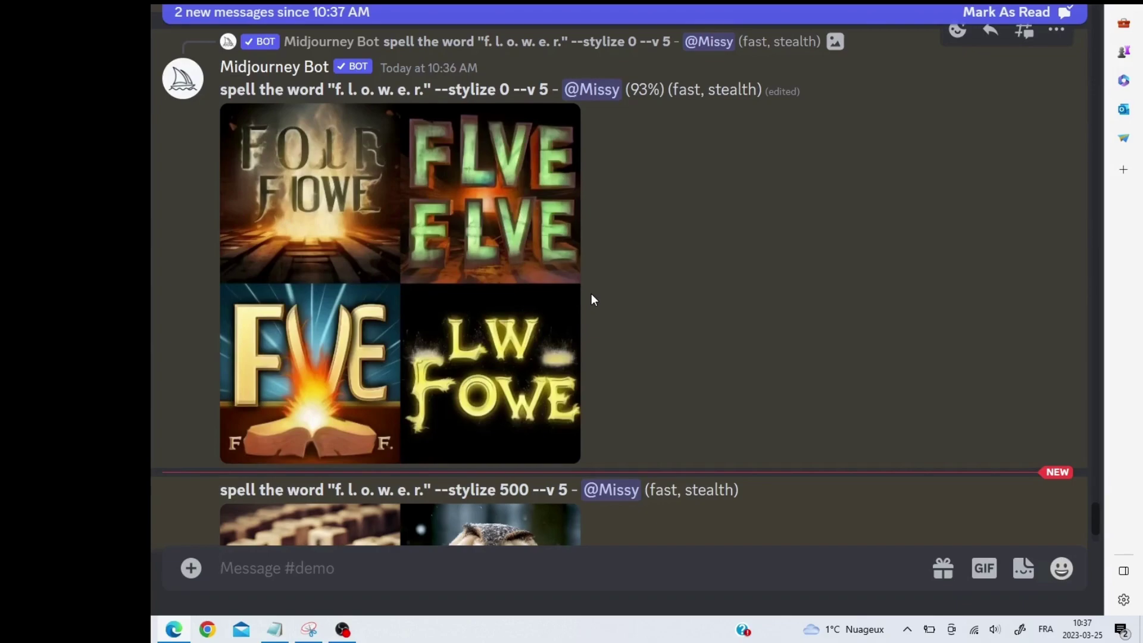
Step: Reroll the stylize 500 flower grid
scroll(591, 294, down, 5)
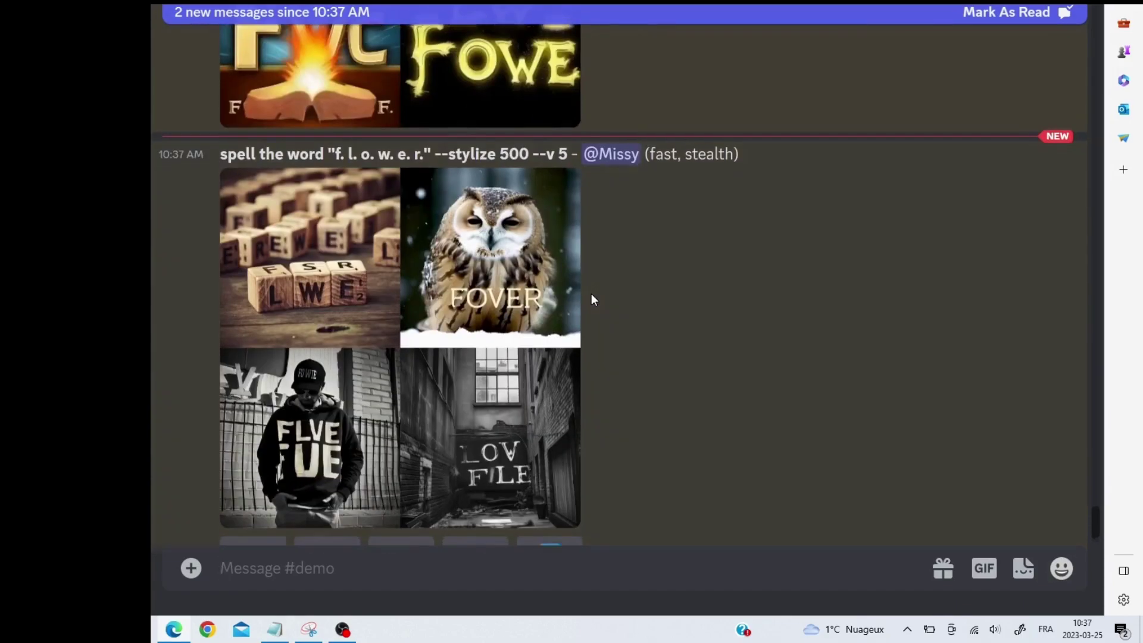
scroll(591, 294, down, 2)
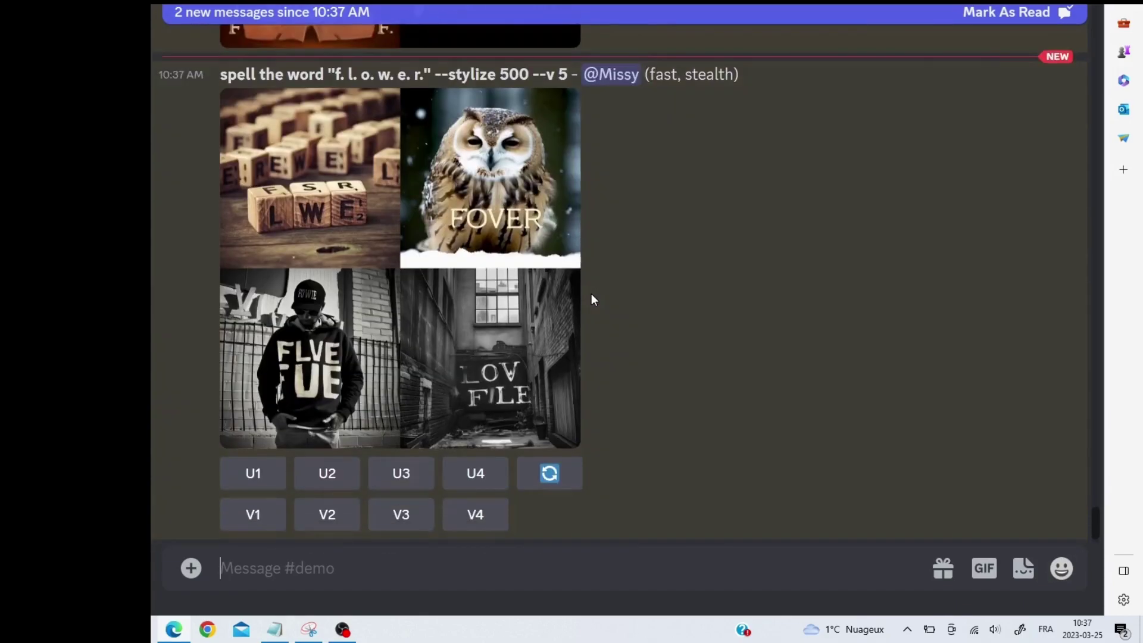
click(550, 475)
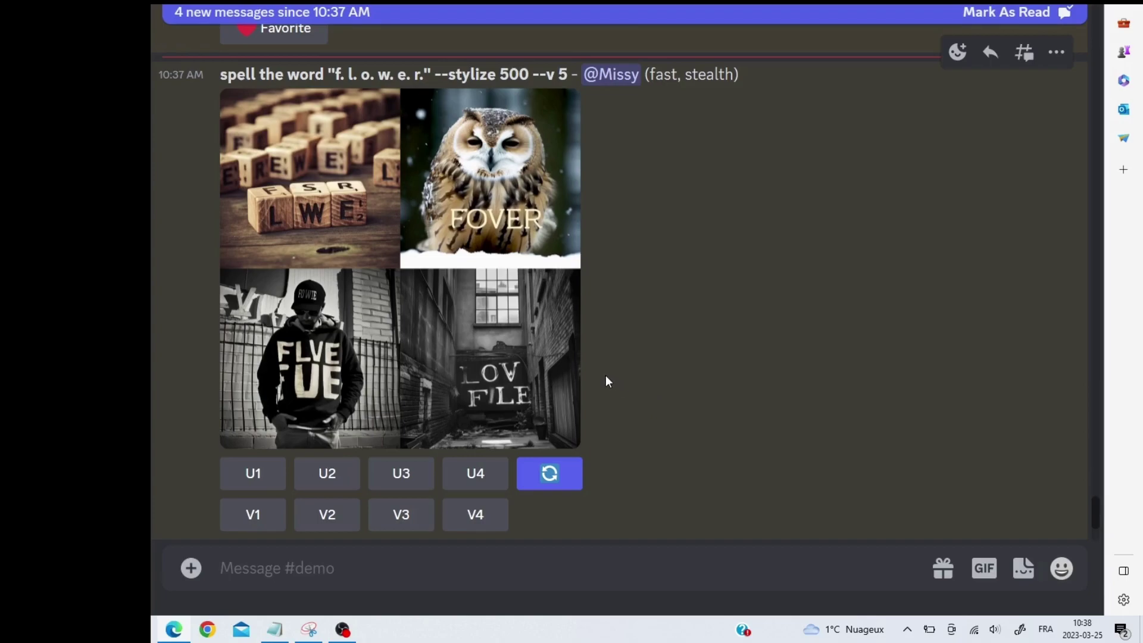
Step: Upscale the owl image (U2) of the stylize 500 flower grid and submit remix variations (V2)
click(330, 475)
click(332, 511)
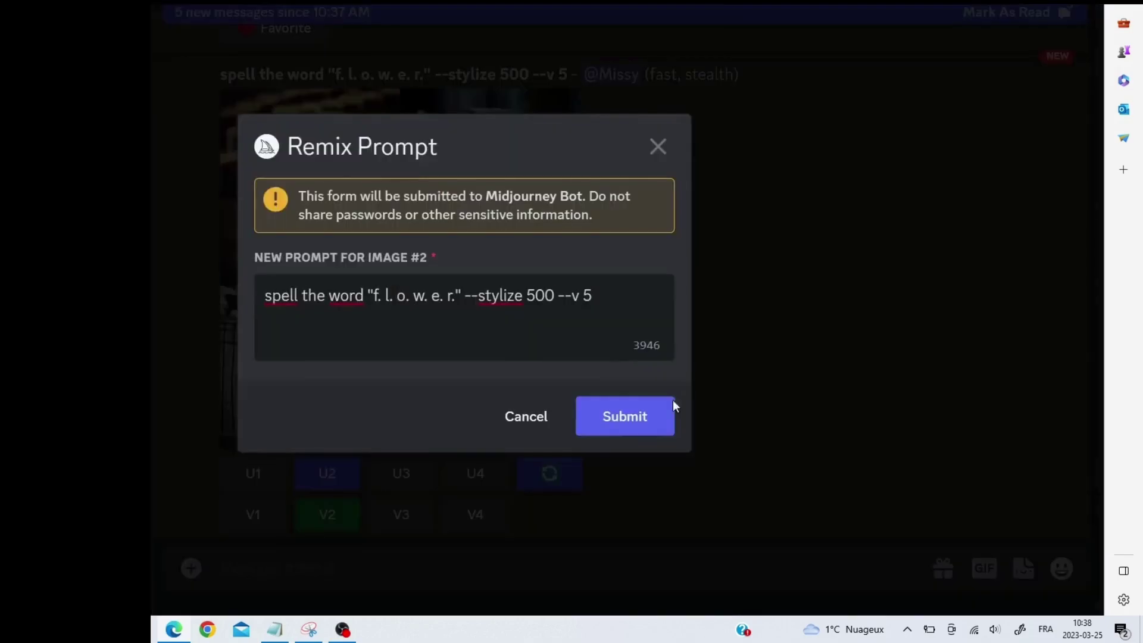
click(665, 416)
scroll(690, 280, down, 7)
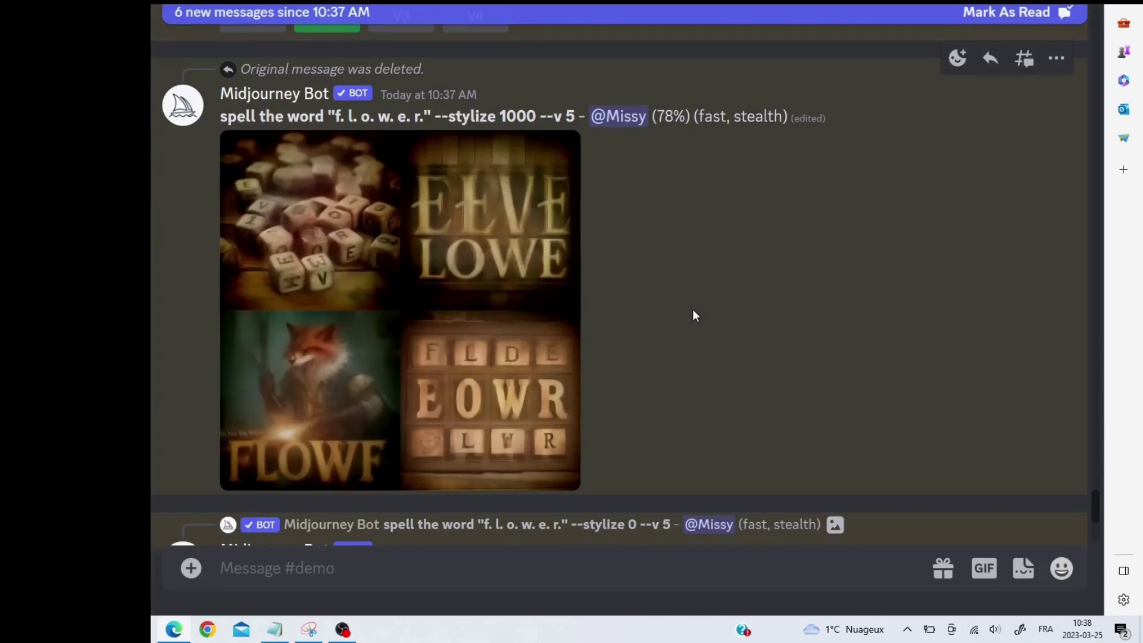
scroll(684, 307, down, 12)
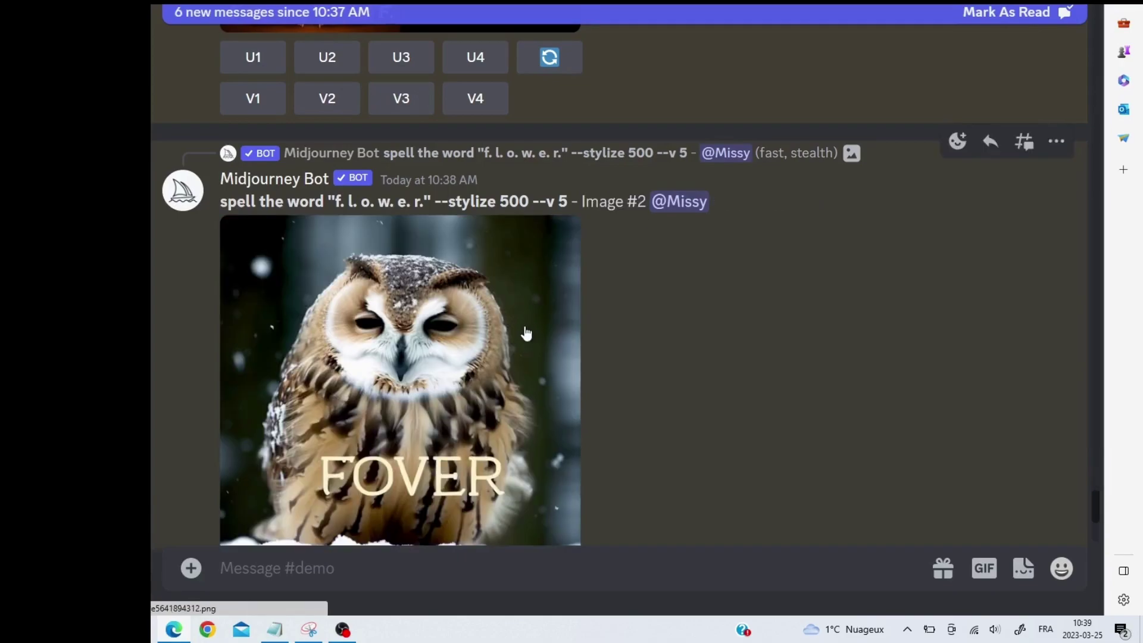
Step: Submit remix variations of the owl FOVER upscale, then enlarge the stylize 1000 grid
scroll(523, 330, down, 3)
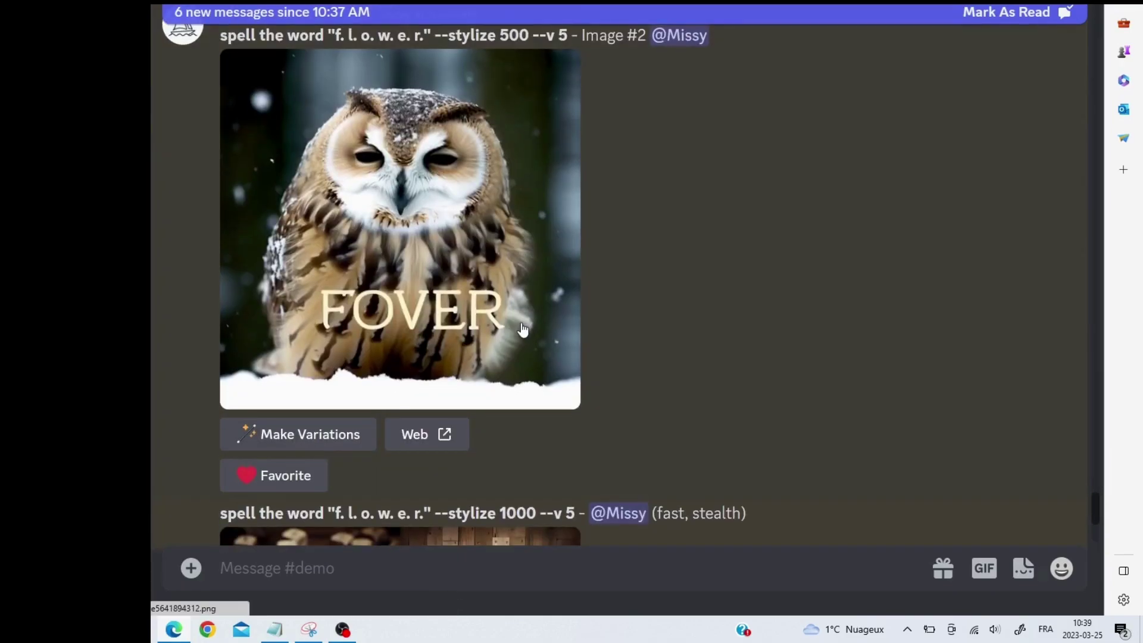
click(357, 443)
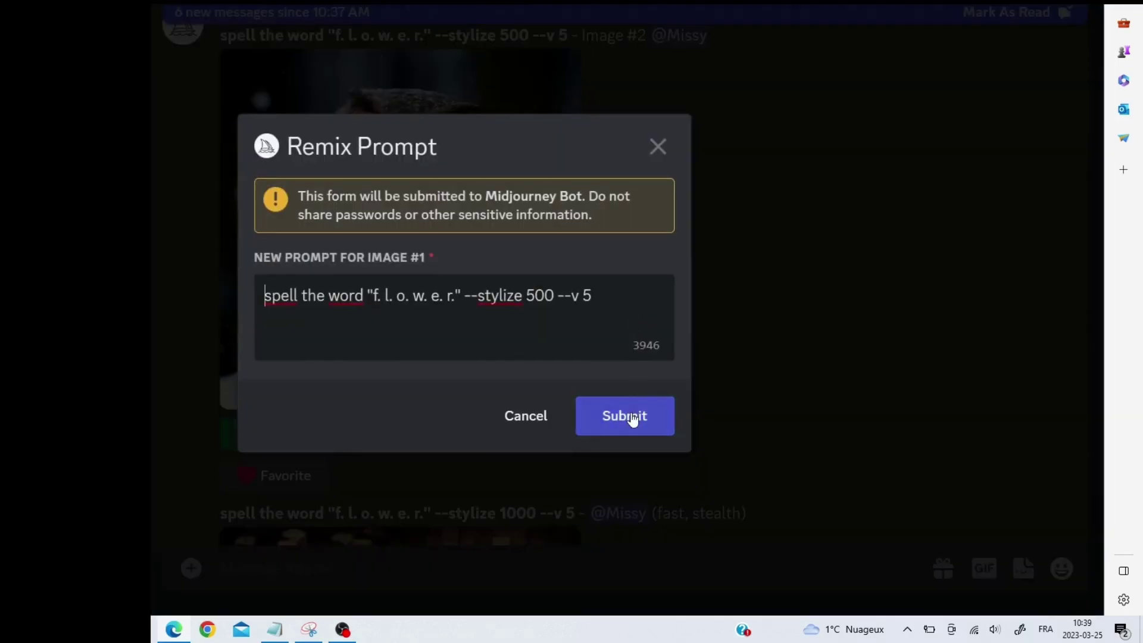
click(629, 422)
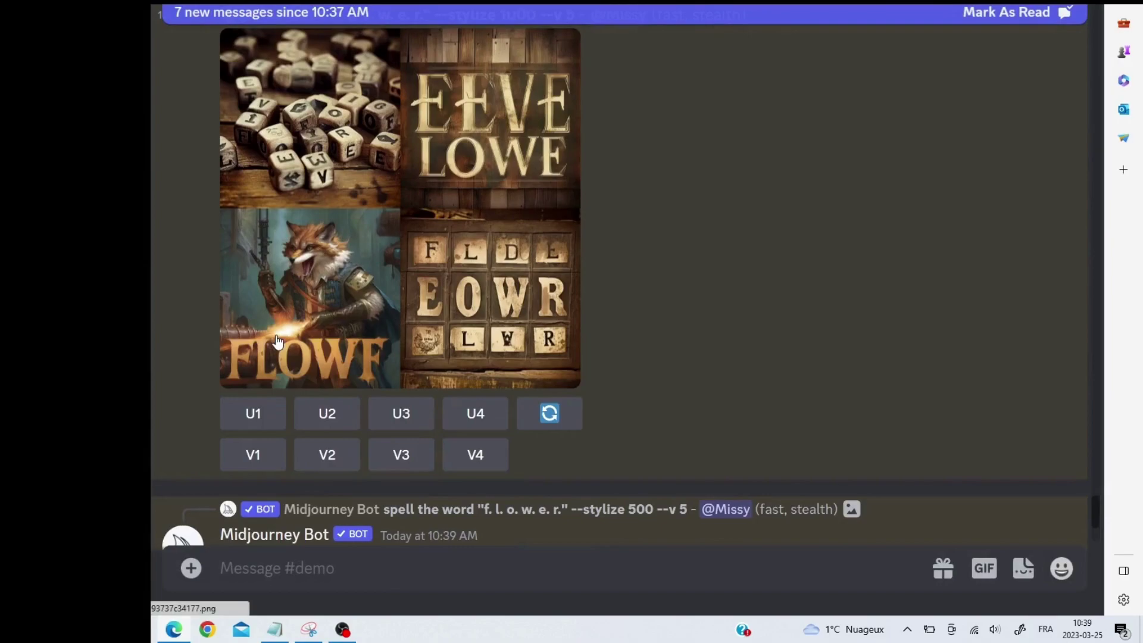
click(277, 338)
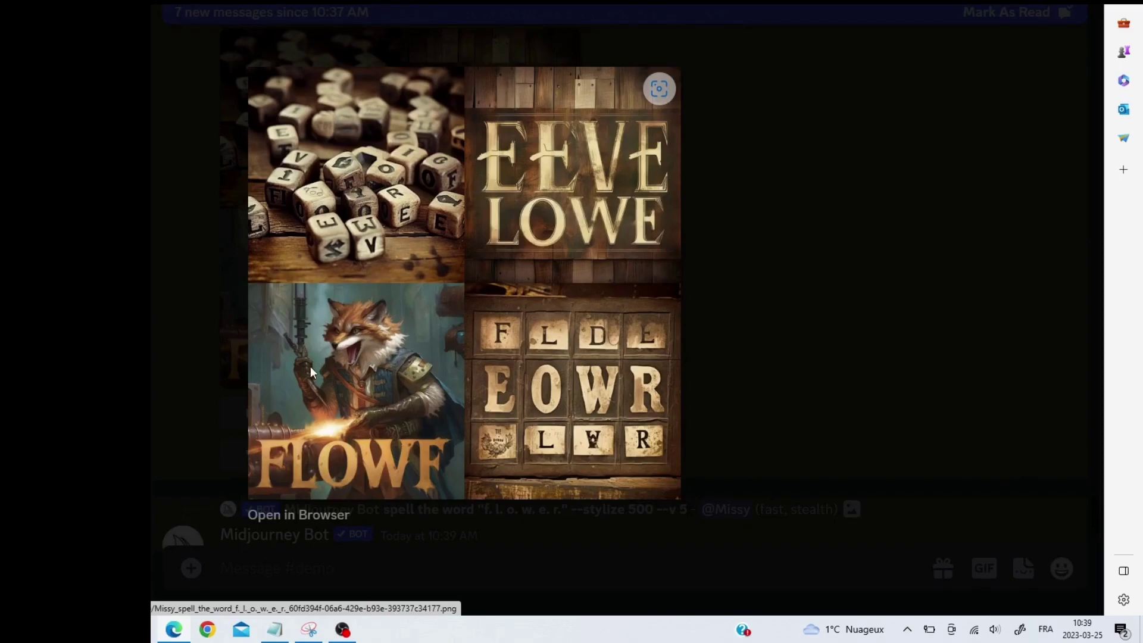
Step: Close the enlarged grid and submit remix variations of stylize 1000 image 3, the fox FLOWF
click(713, 319)
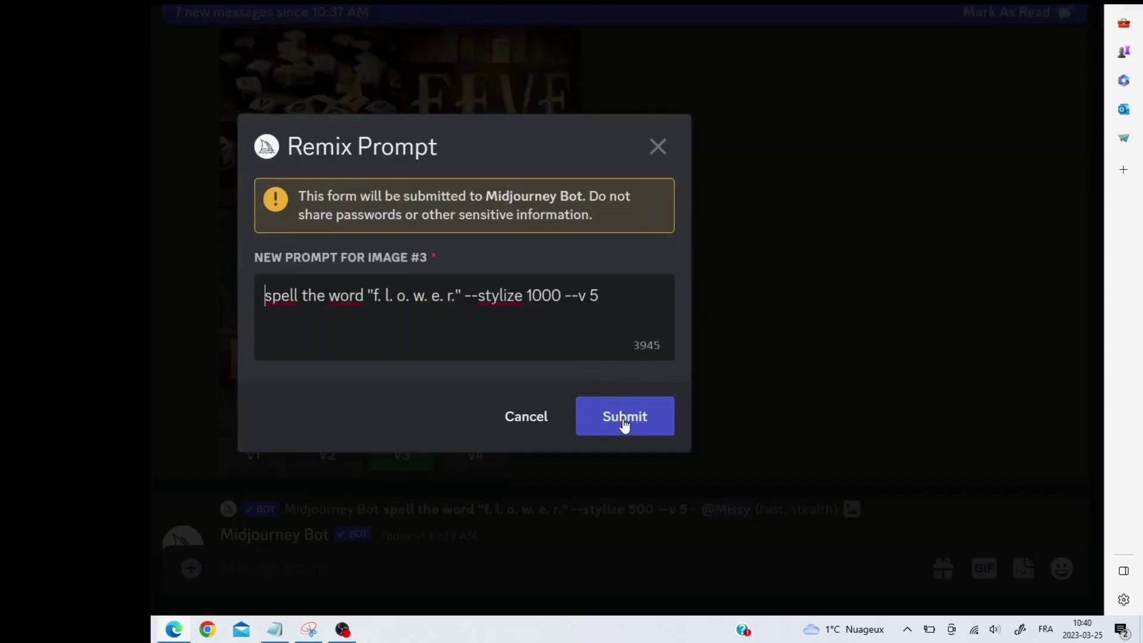
click(619, 400)
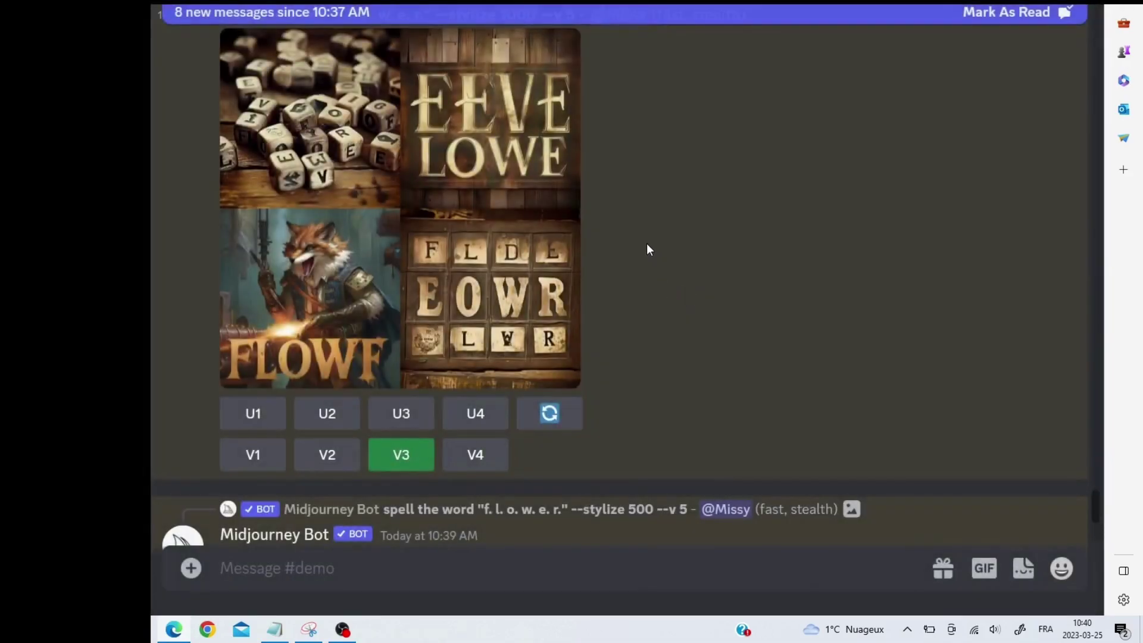
scroll(642, 238, up, 4)
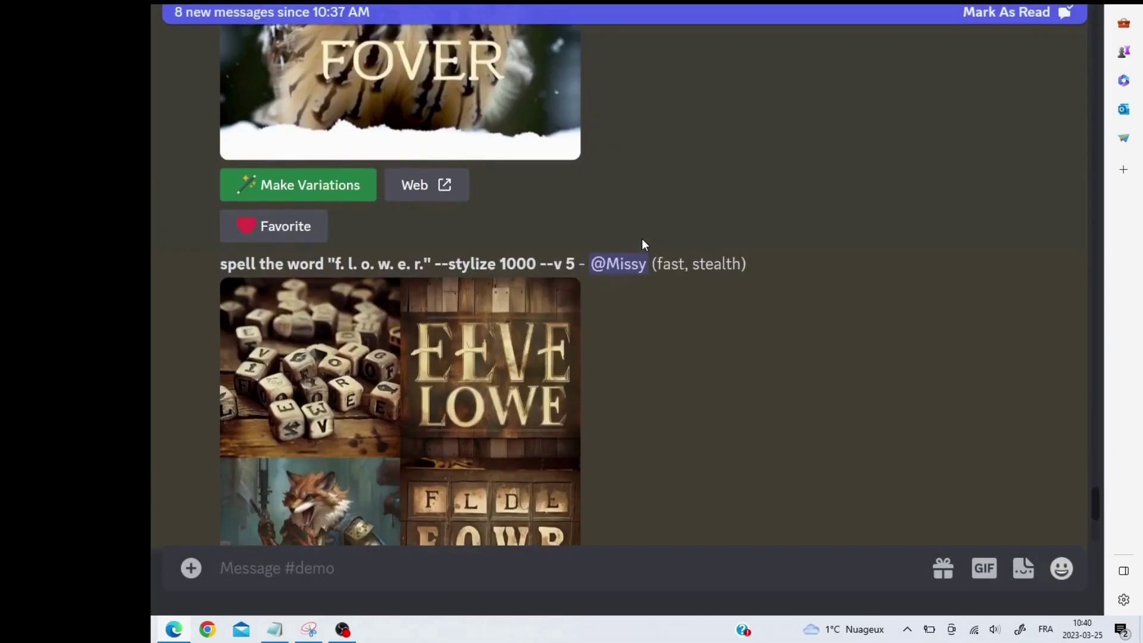
scroll(642, 238, up, 4)
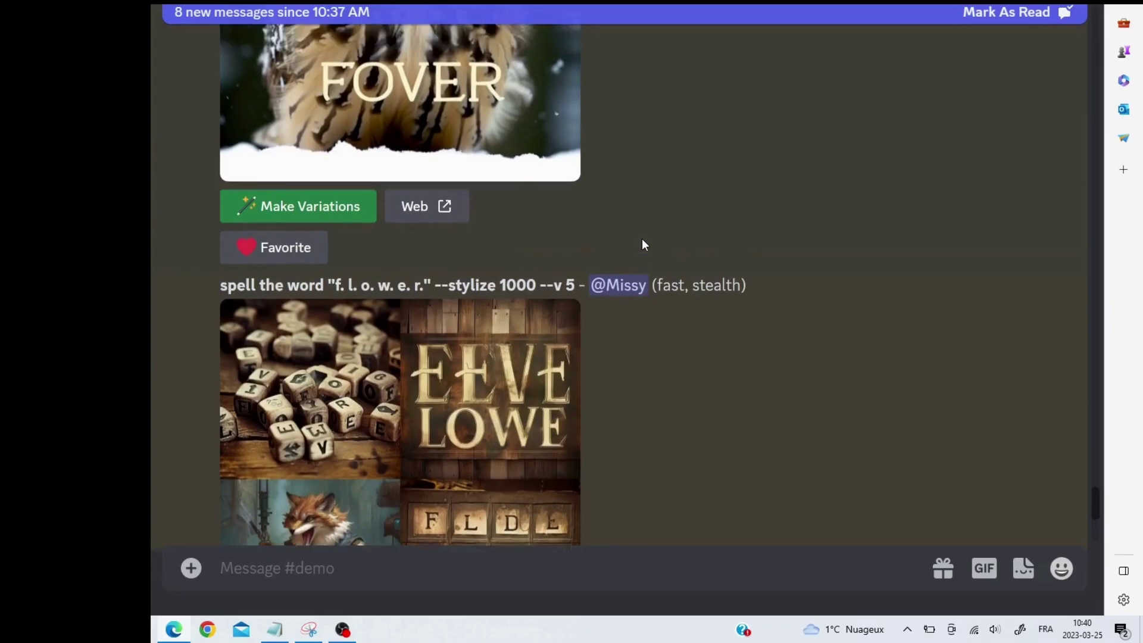
scroll(641, 238, down, 10)
scroll(642, 238, down, 4)
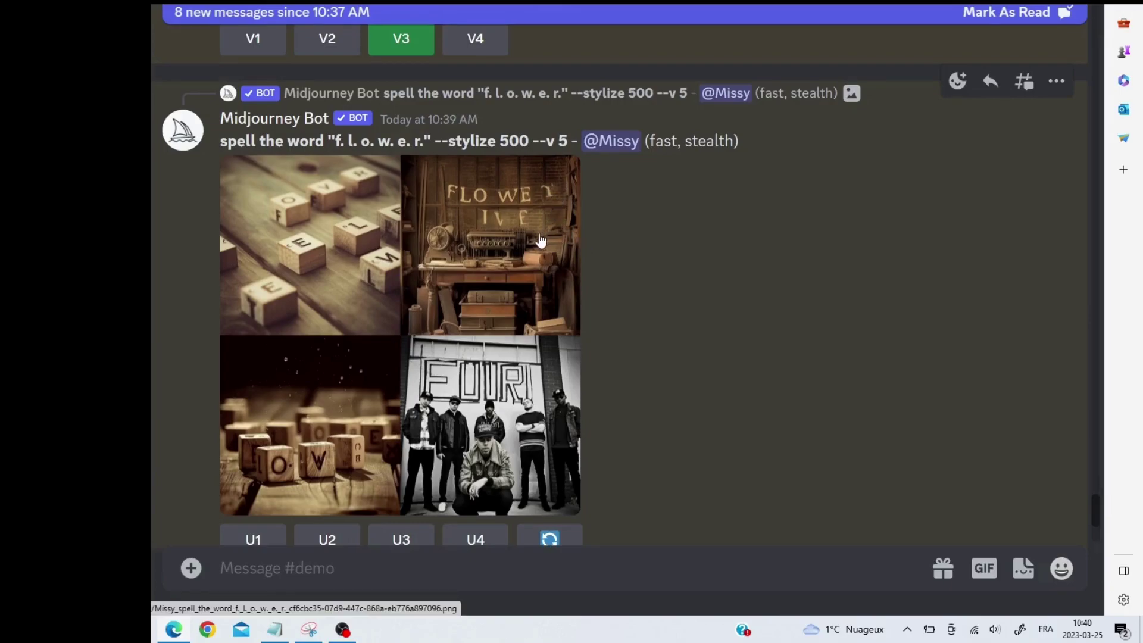
Step: Upscale image 2 of the stylize 500 workshop grid and submit remix variations of that upscale
scroll(538, 242, down, 3)
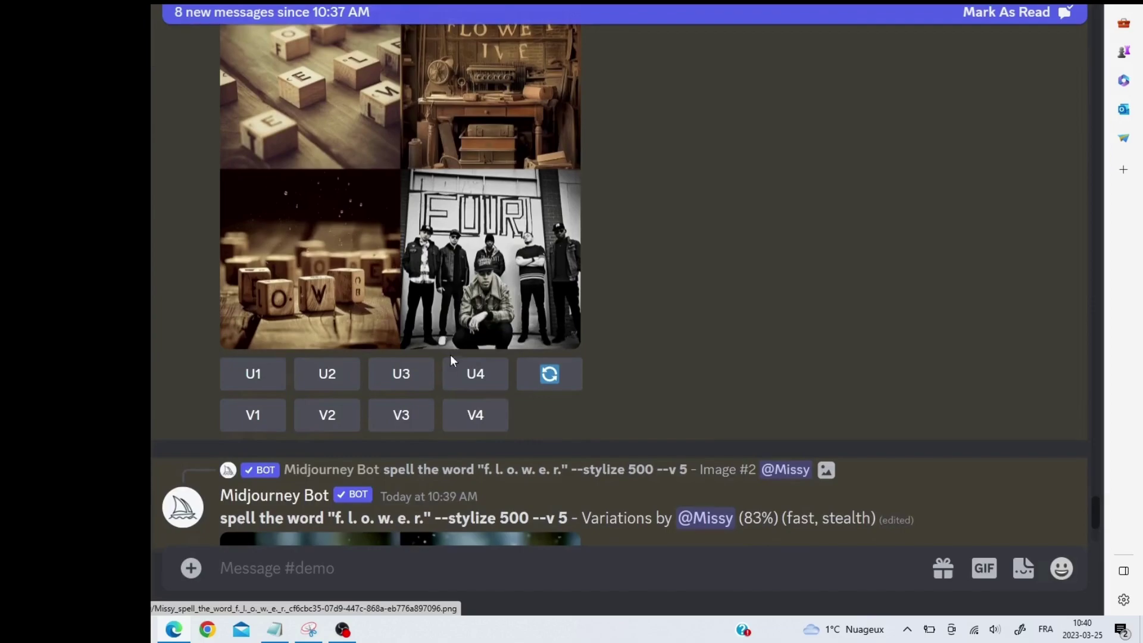
click(334, 387)
scroll(630, 263, down, 5)
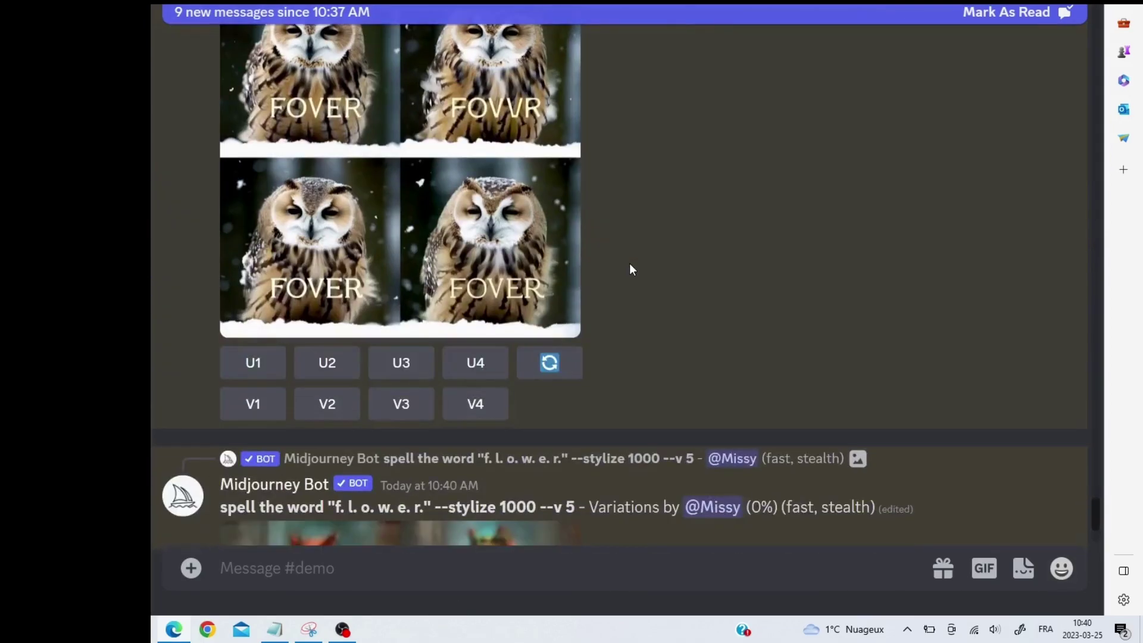
scroll(630, 266, up, 2)
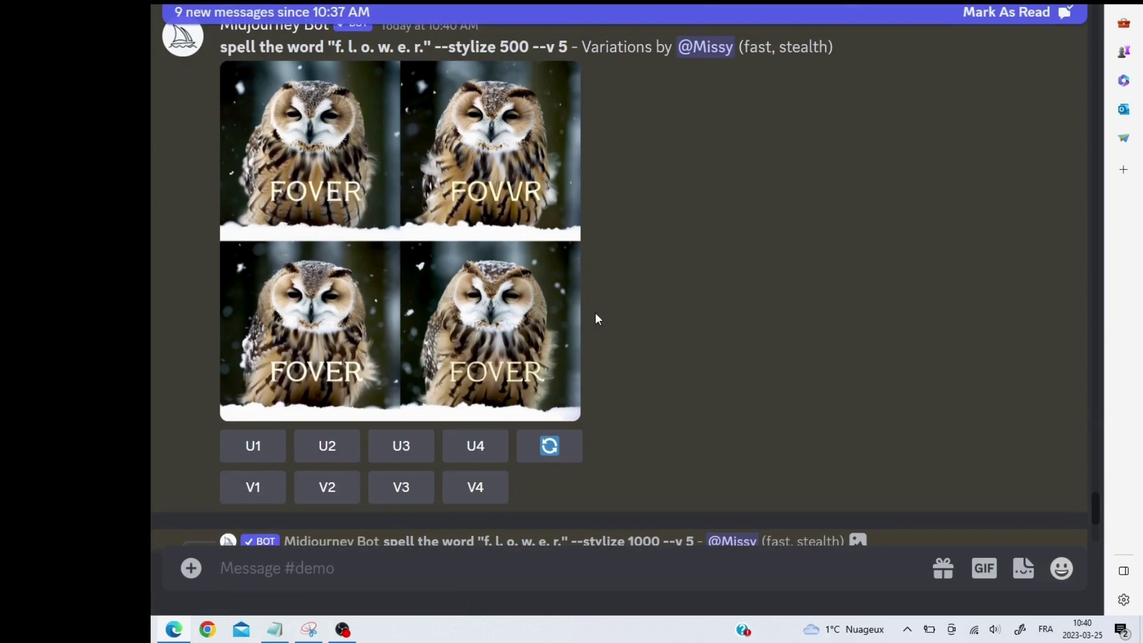
scroll(591, 316, down, 6)
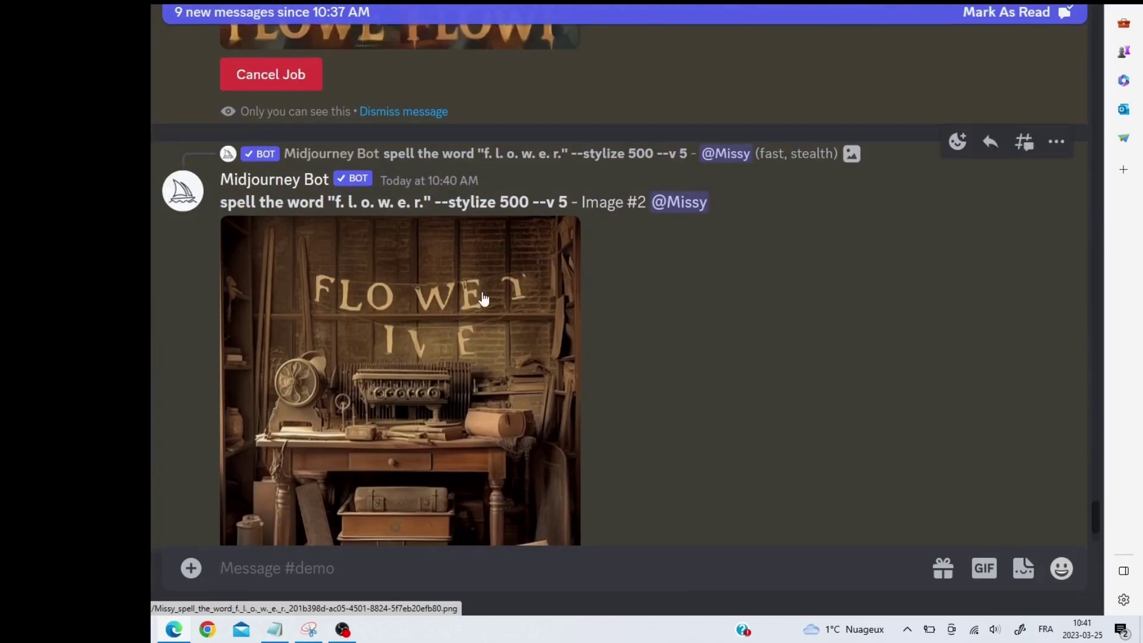
scroll(483, 299, down, 2)
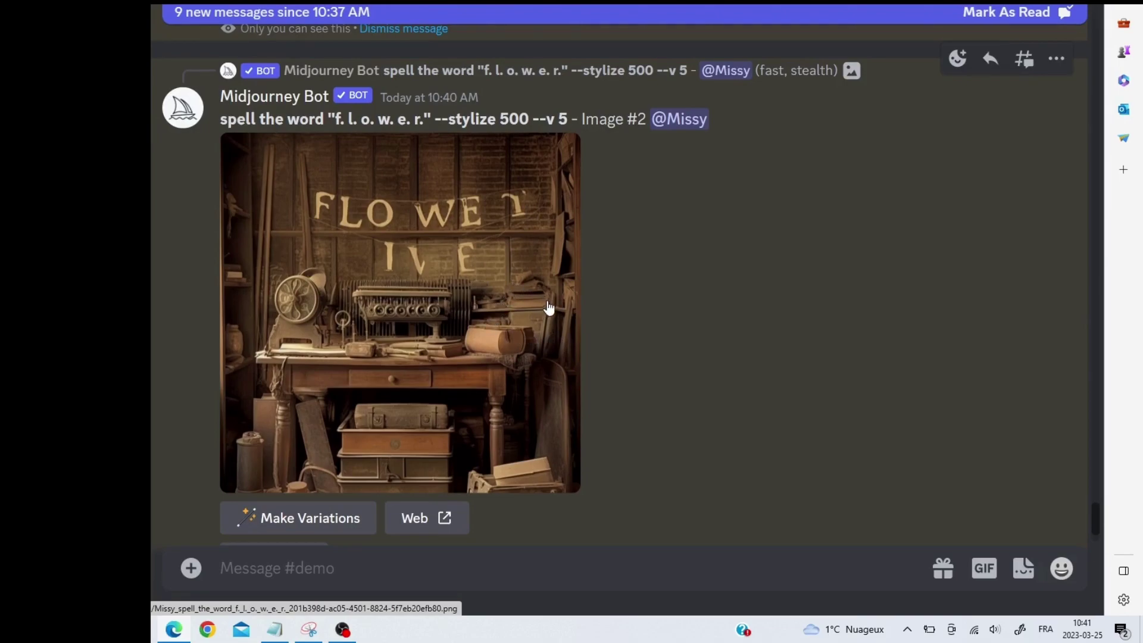
click(316, 517)
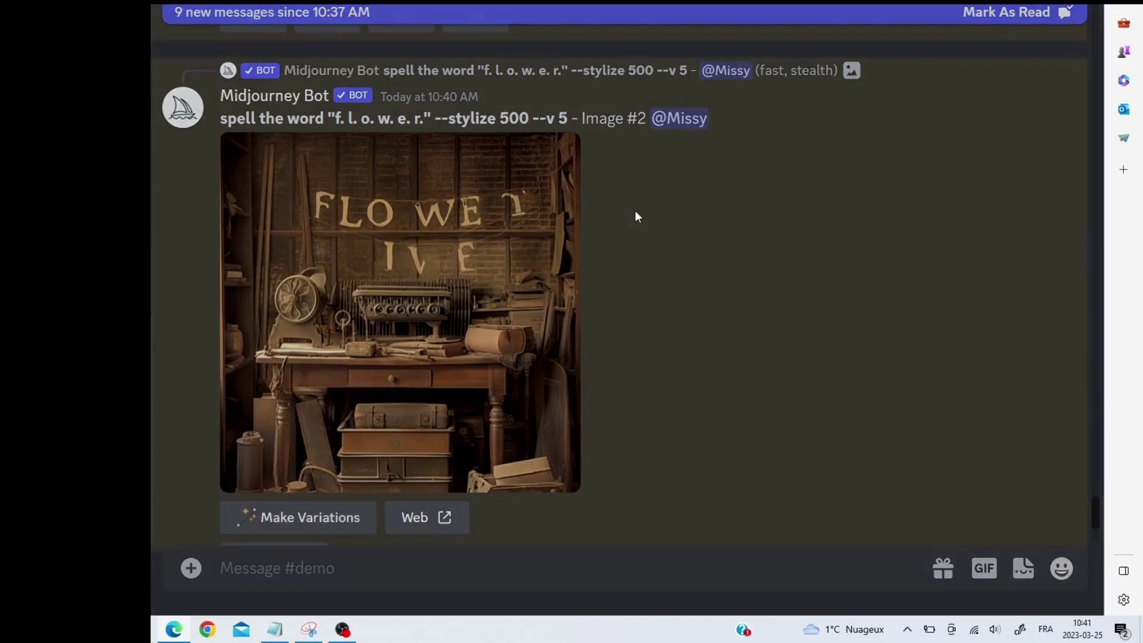
click(635, 418)
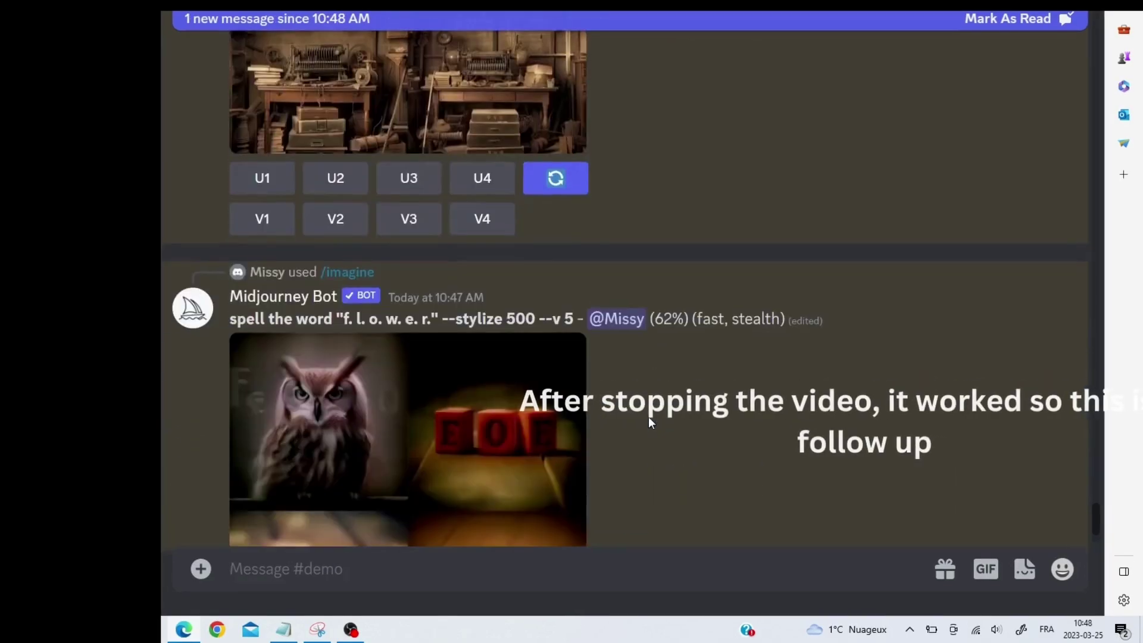
Step: Upscale variation 2 of the new workshop grid, the one reading 'F LOWER'
scroll(648, 417, down, 5)
scroll(649, 417, down, 5)
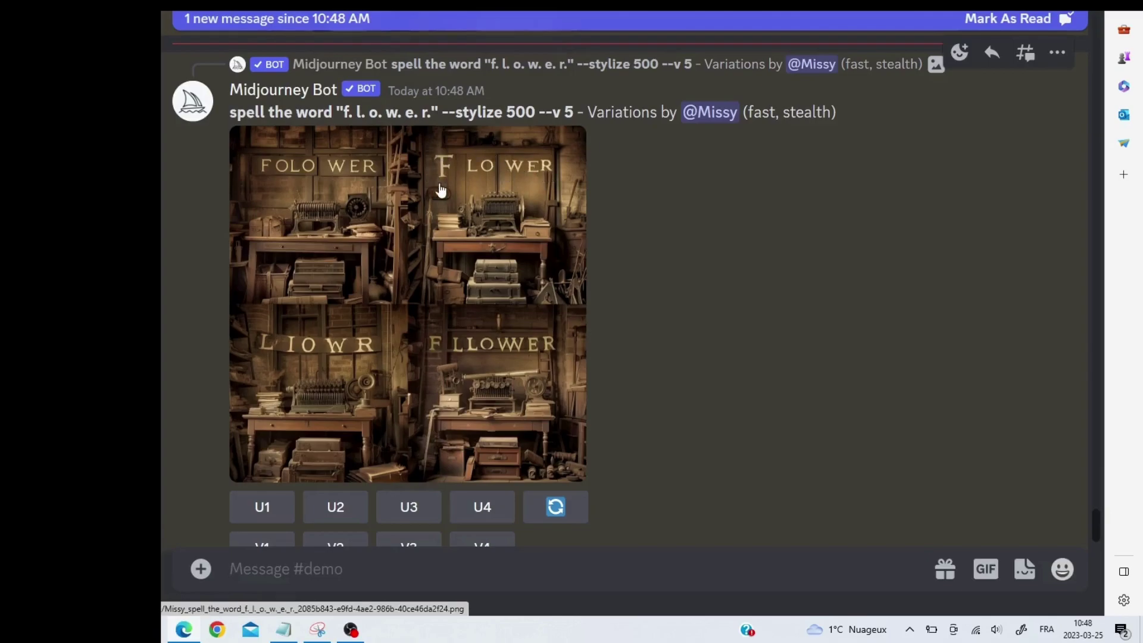
click(345, 509)
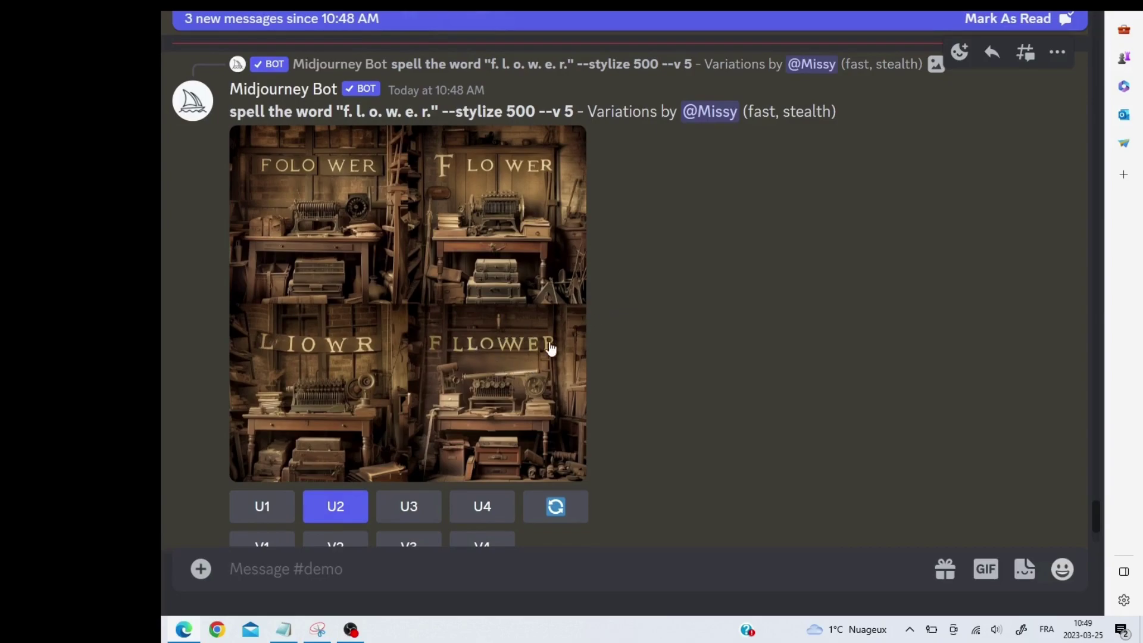
Step: Scroll up through the earlier FLOWER spelling attempts, then back down to the 'F LO WER' Image #2 upscale
scroll(638, 315, up, 5)
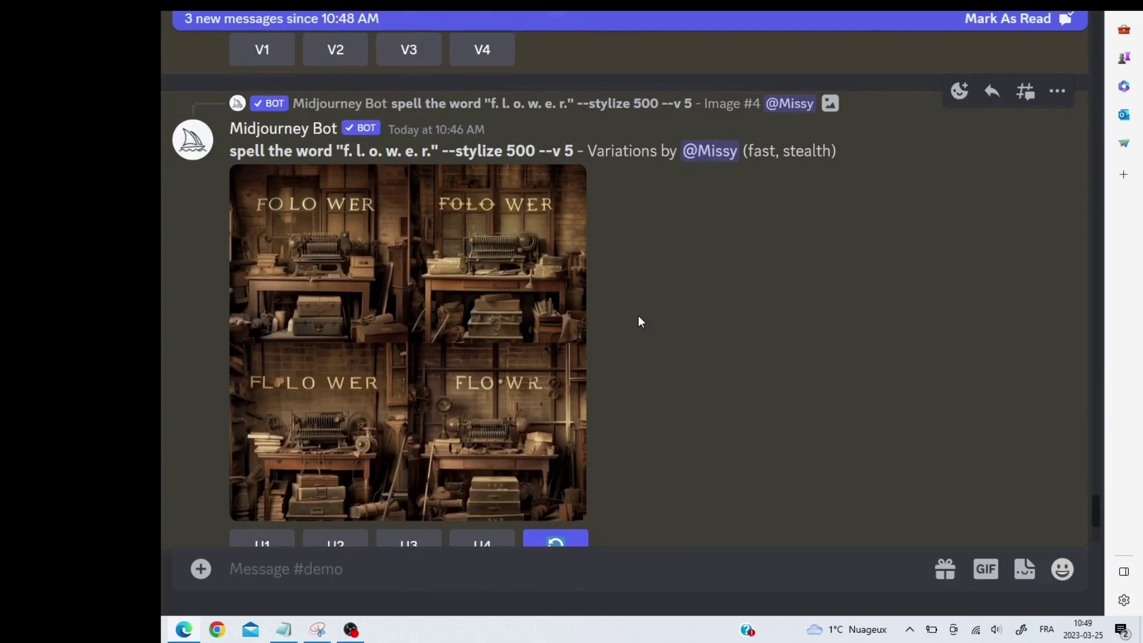
scroll(638, 315, up, 10)
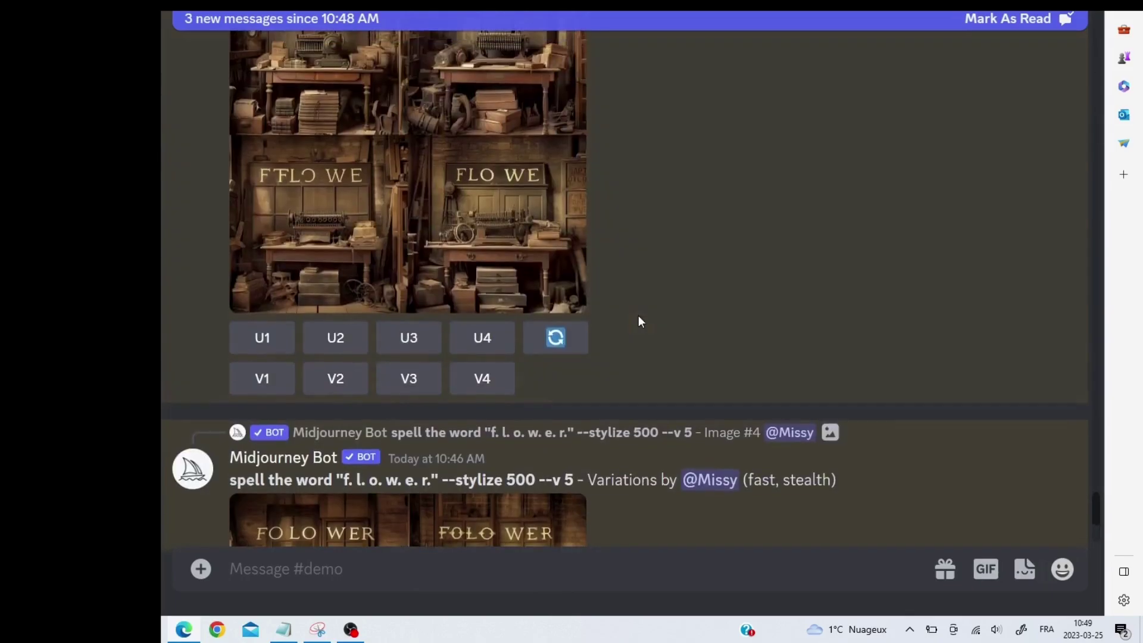
scroll(638, 315, up, 10)
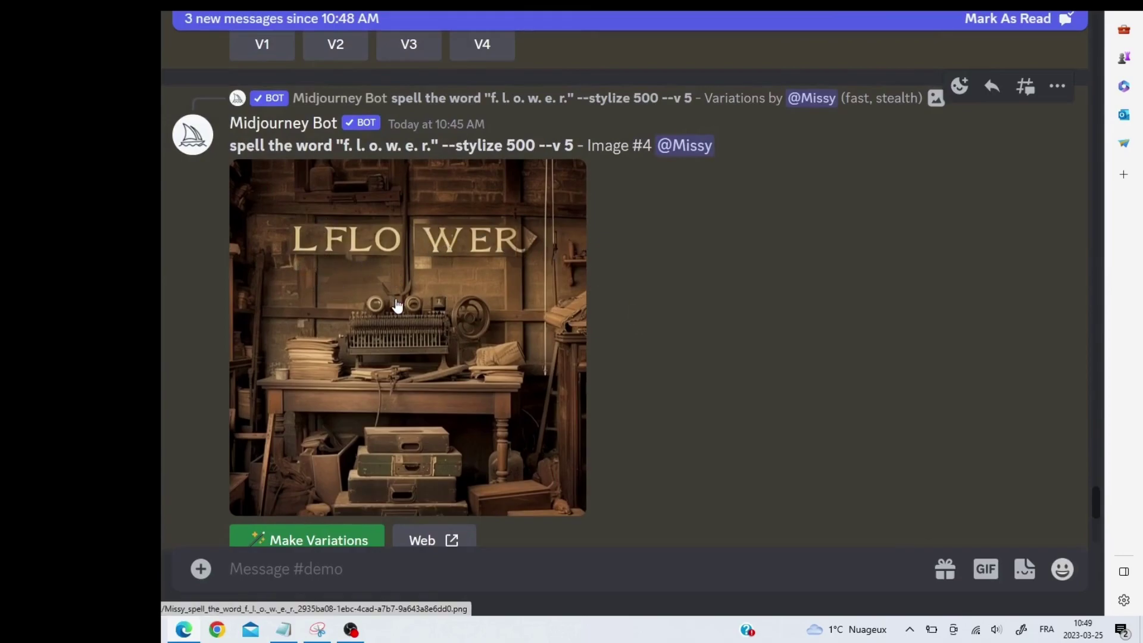
scroll(400, 300, up, 5)
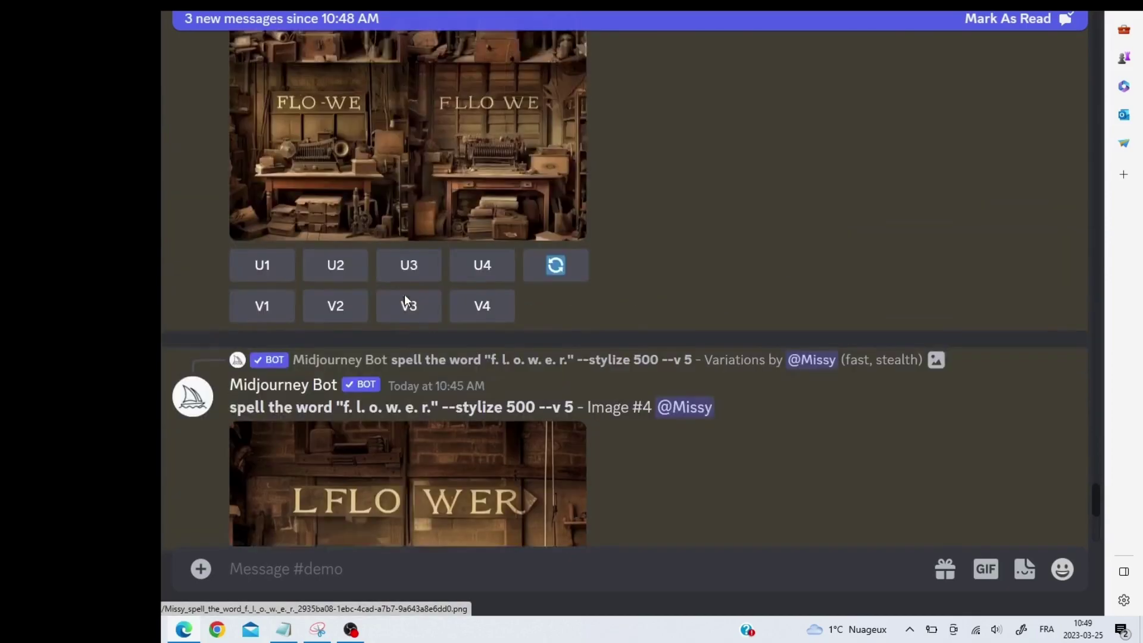
scroll(404, 297, up, 9)
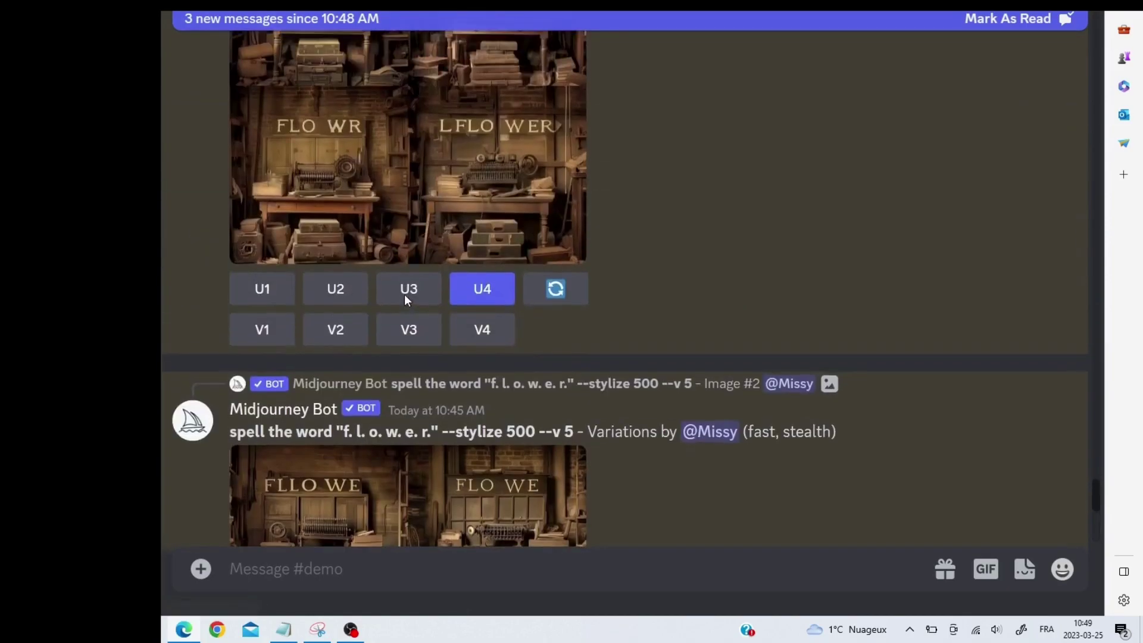
scroll(405, 294, up, 9)
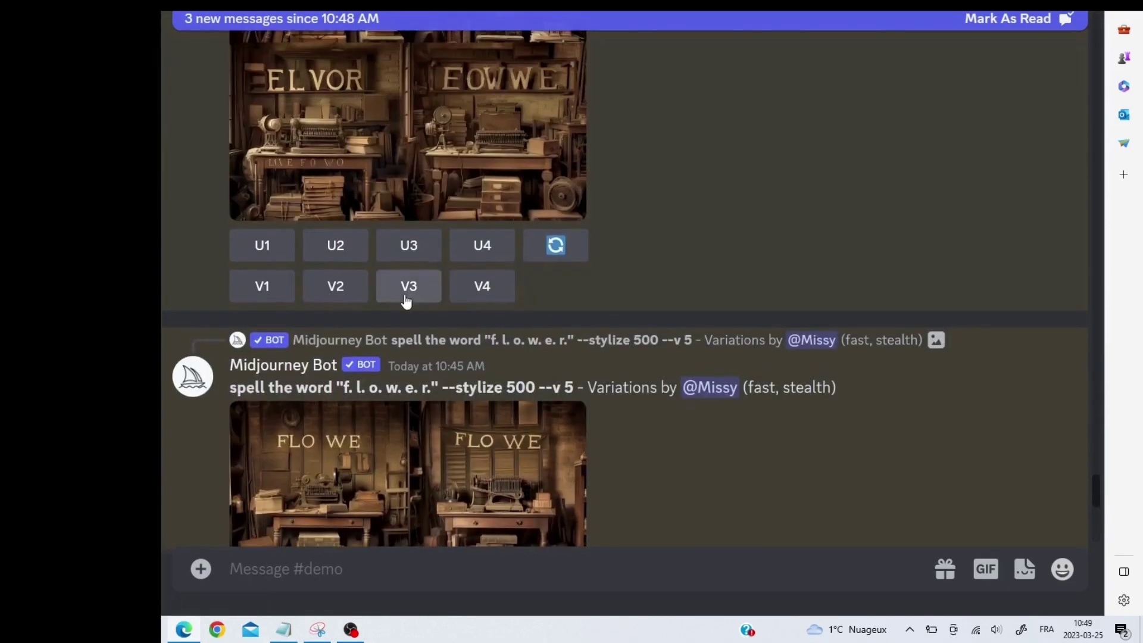
scroll(404, 294, up, 15)
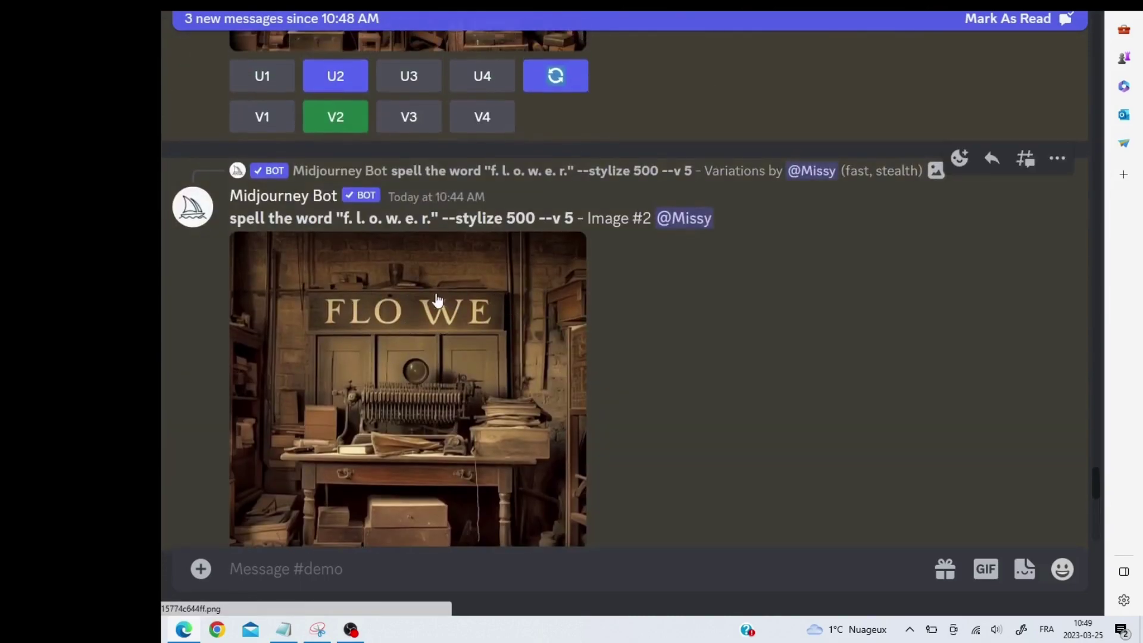
scroll(566, 342, up, 8)
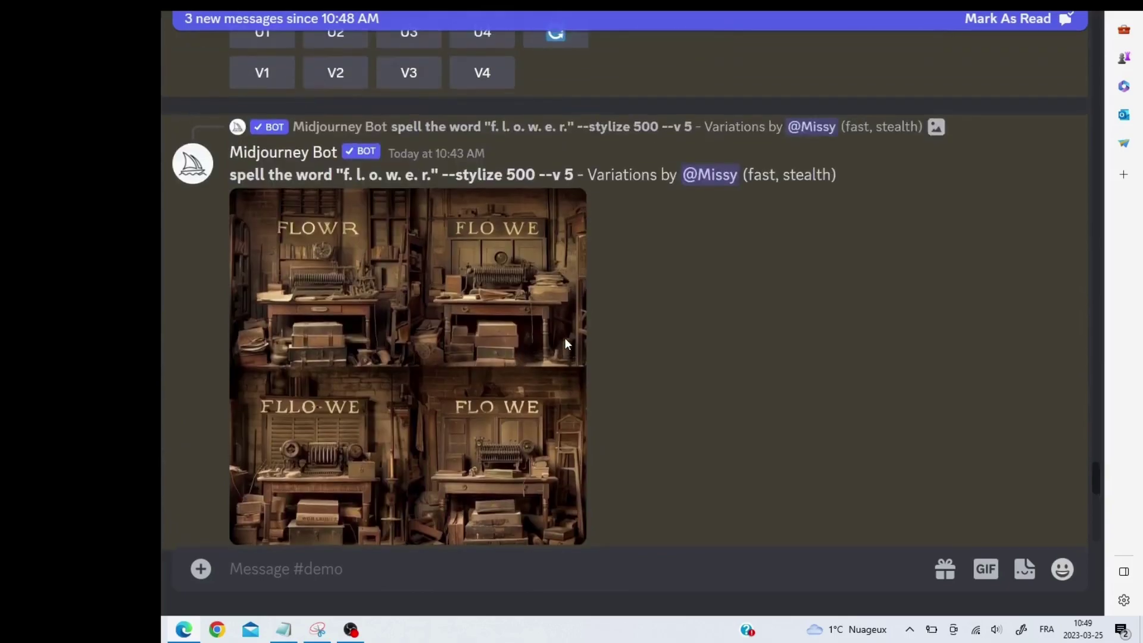
scroll(564, 337, up, 8)
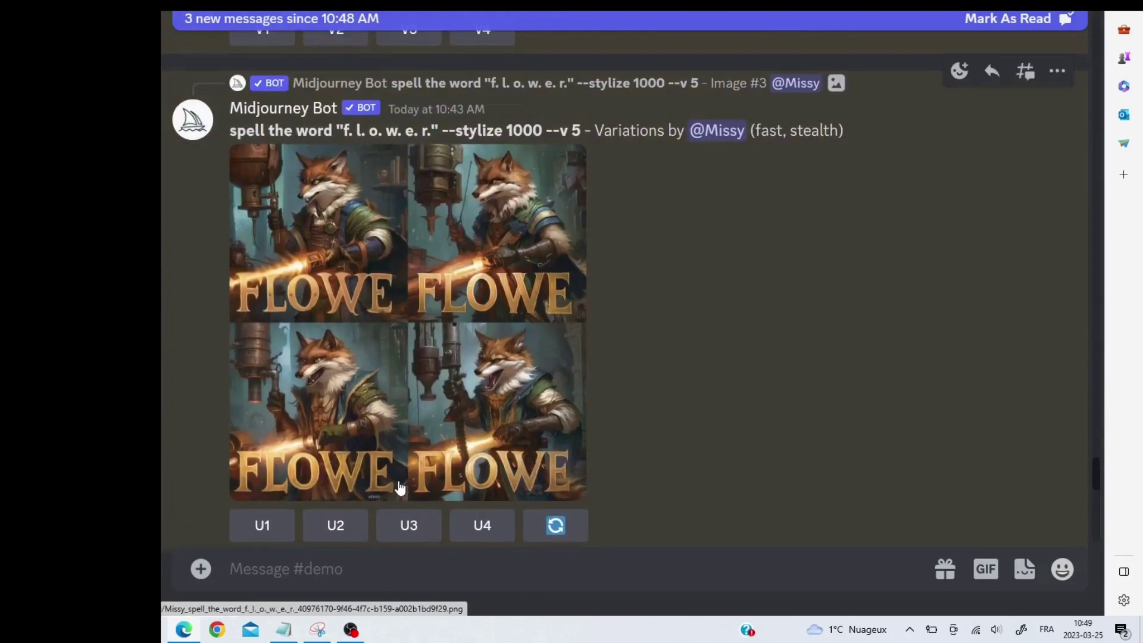
scroll(389, 420, down, 15)
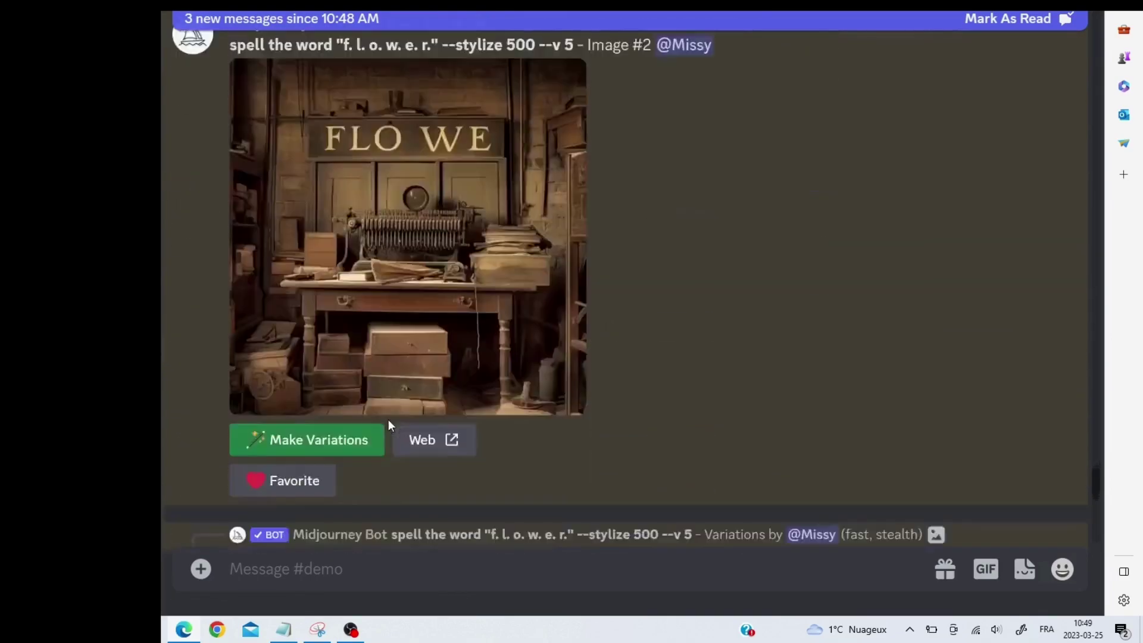
scroll(388, 419, down, 10)
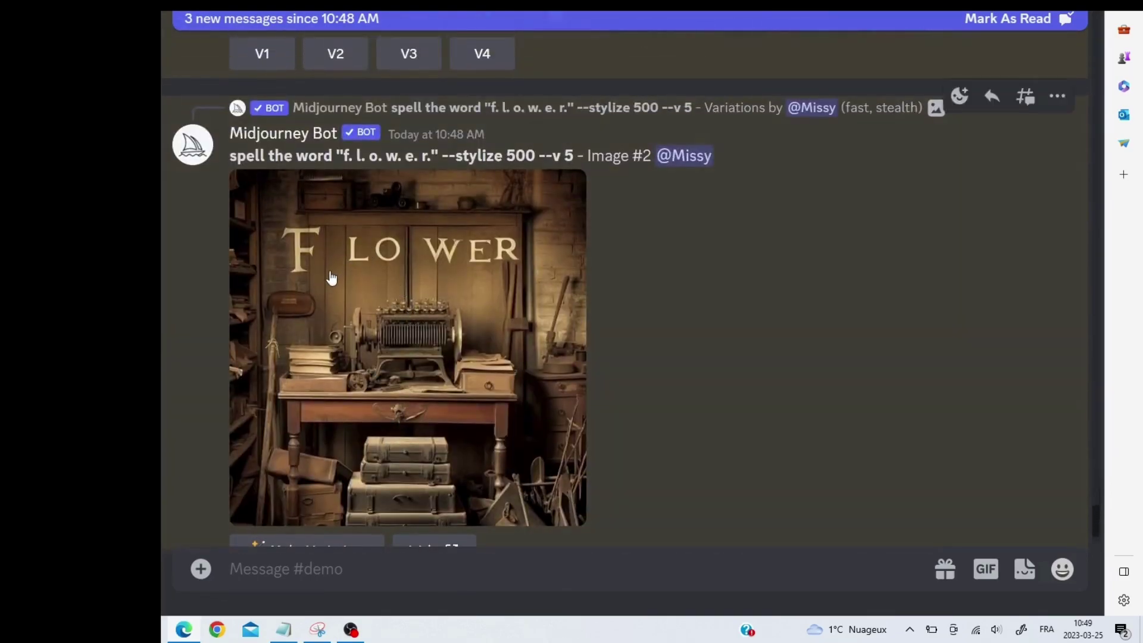